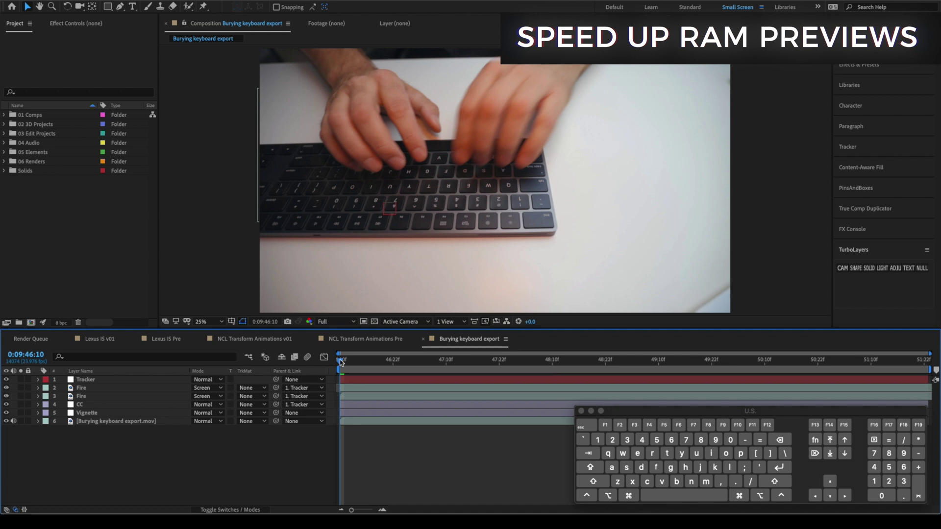
Run a frame-skipping RAM preview of the Burying keyboard export composition
{"action": "key", "text": "shift+KP_0"}
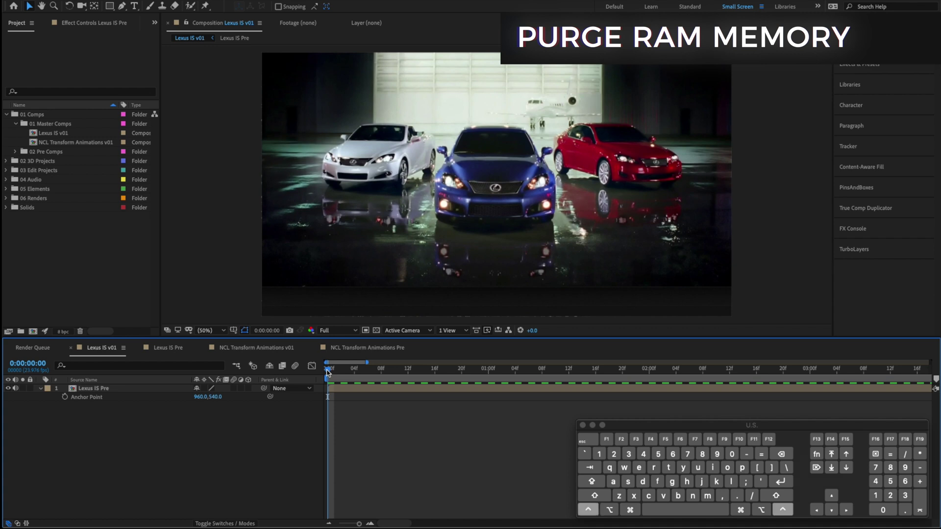
Purge the RAM cache in the Lexus IS v01 composition and request emptying the disk cache in the Media & Disk Cache preferences
{"action": "key", "text": "ctrl+BackSpace"}
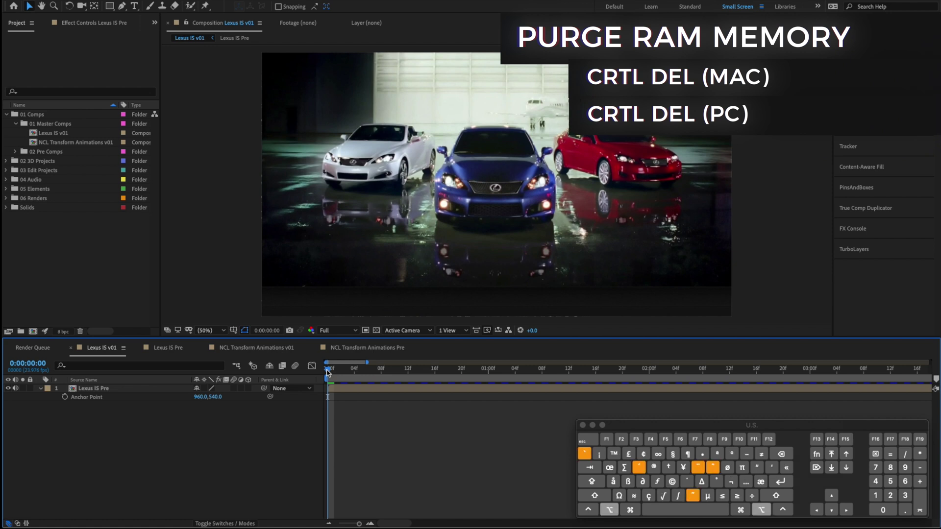
{"action": "key", "text": "alt+super+semicolon"}
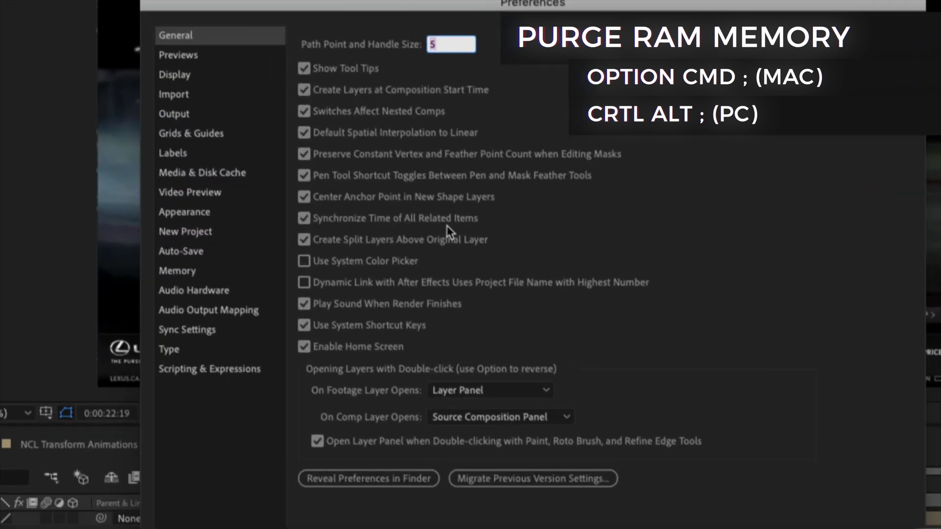
{"action": "left_click", "coordinate": [174, 174]}
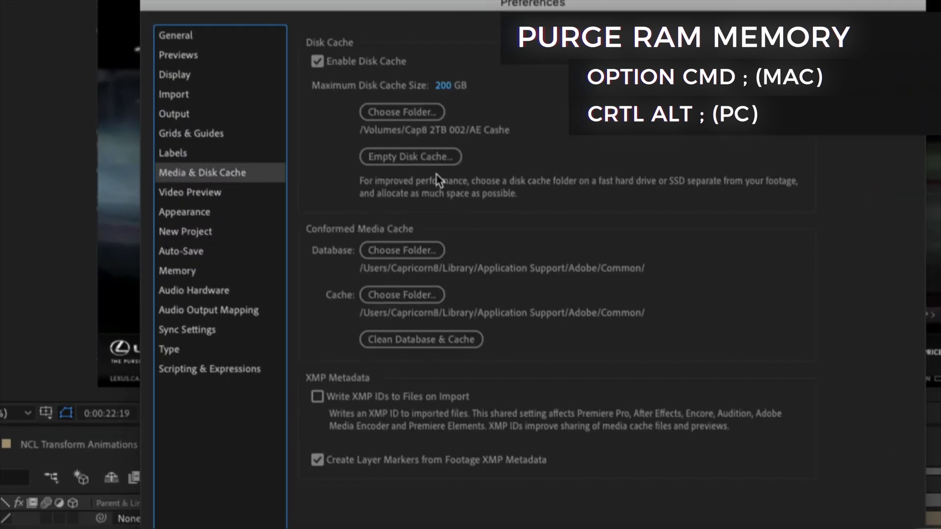
{"action": "left_click", "coordinate": [413, 156]}
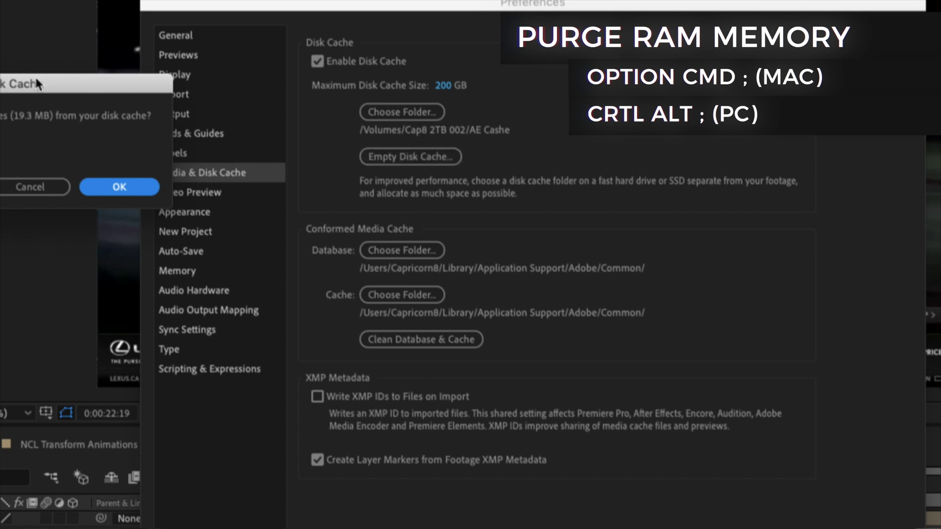
{"action": "left_click_drag", "start_coordinate": [37, 84], "coordinate": [354, 117]}
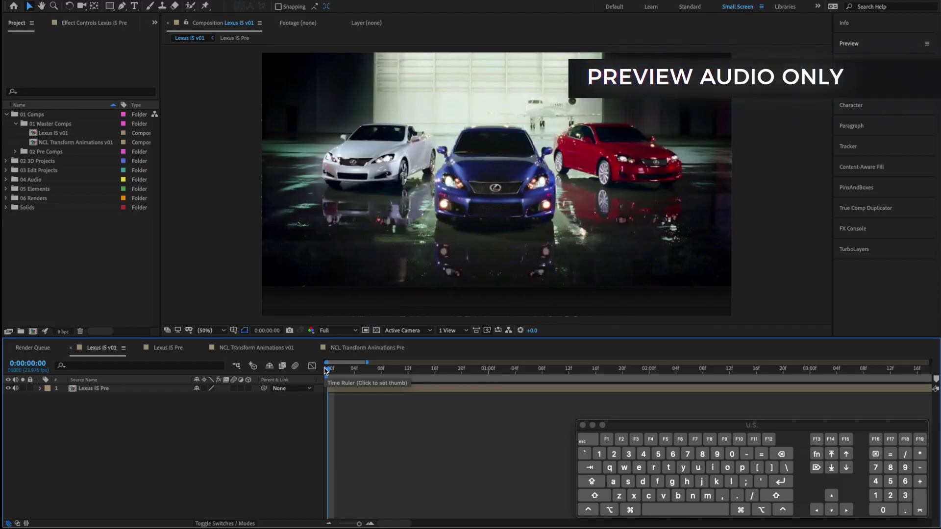
Reveal the audio waveform of the Lexus IS Pre layer across the full length of the composition
{"action": "left_click", "coordinate": [325, 371]}
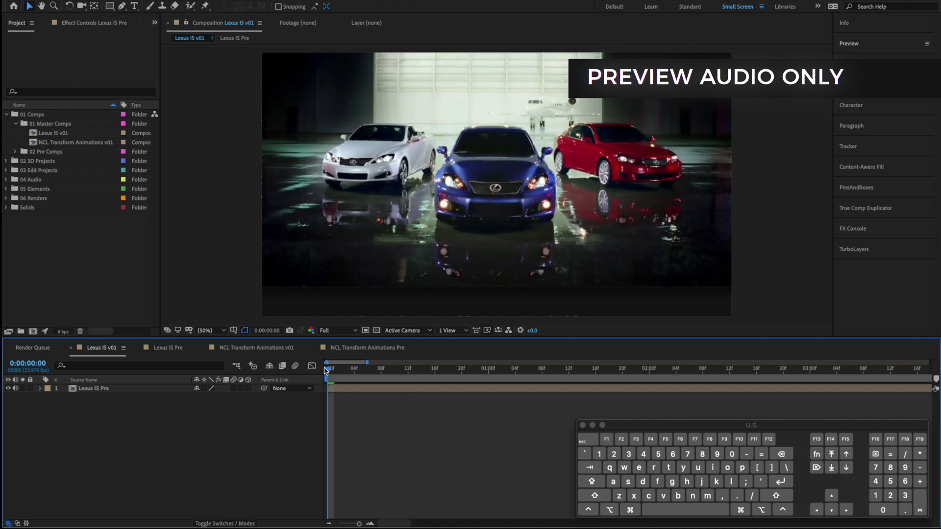
{"action": "key", "text": "l"}
{"action": "key", "text": "l"}
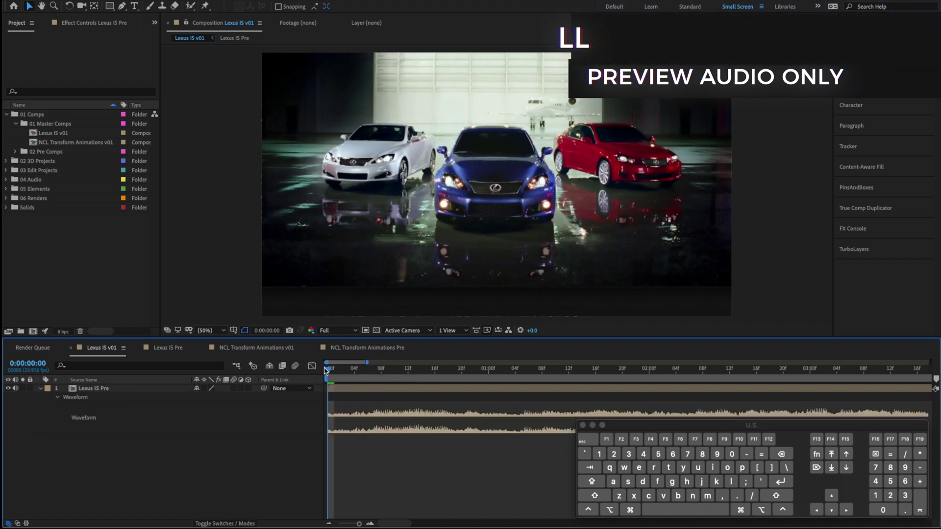
{"action": "scroll", "coordinate": [325, 371], "scroll_direction": "down", "scroll_amount": 5}
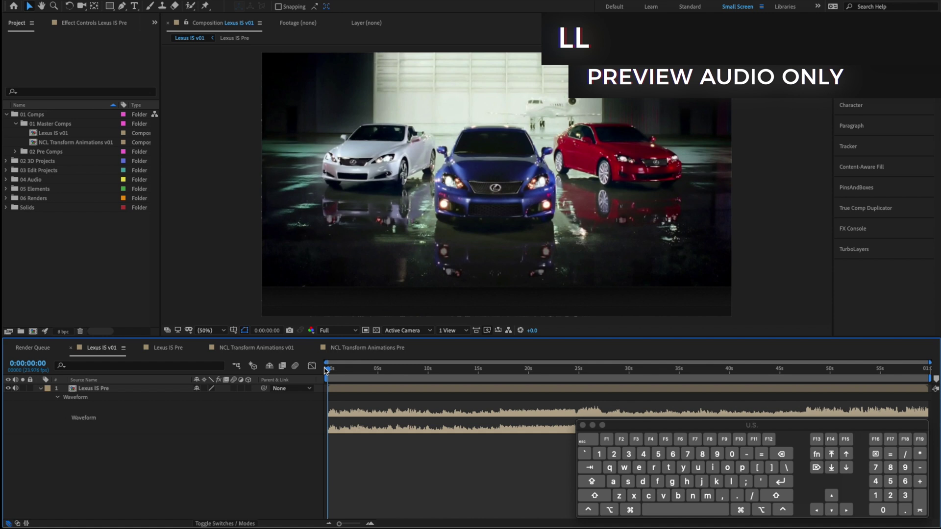
Preview only the audio of the Lexus IS v01 composition and show its image at 100%
{"action": "key", "text": "KP_Decimal"}
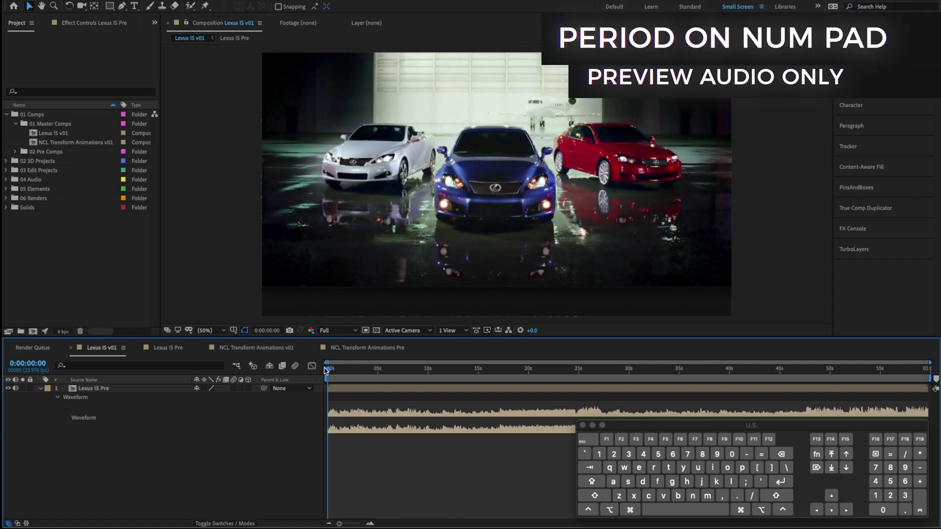
{"action": "key", "text": "KP_Decimal"}
{"action": "key", "text": "slash"}
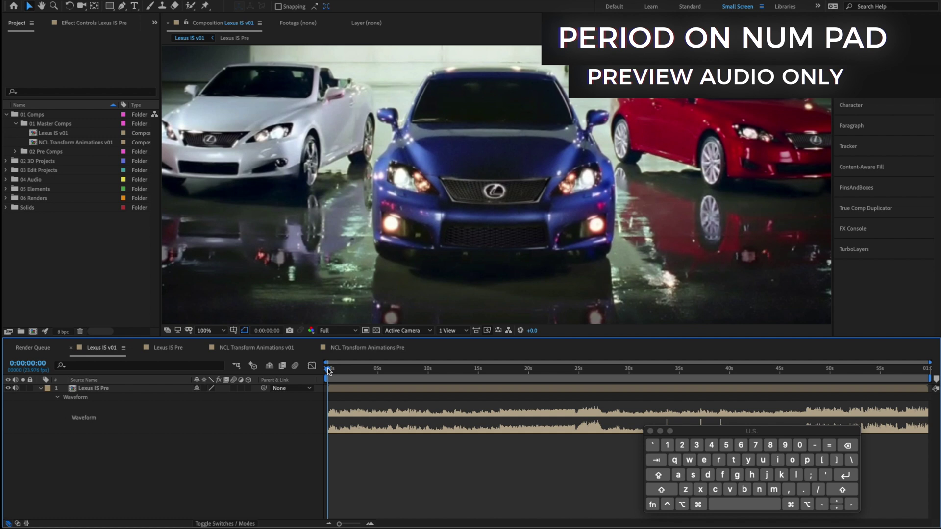
{"action": "key", "text": "ctrl+period"}
{"action": "key", "text": "KP_0"}
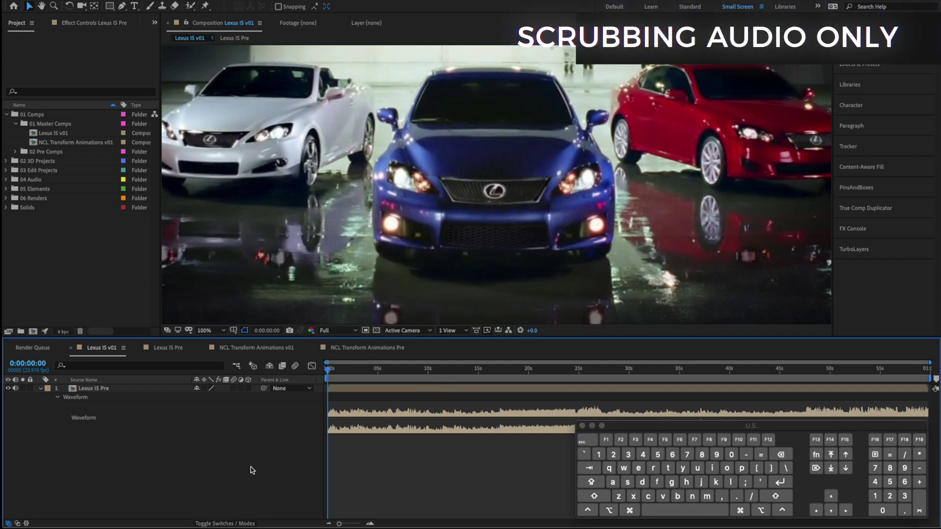
Scrub only the audio from the start of the composition to 0:00:14:22
{"action": "key", "text": "alt"}
{"action": "key", "text": "super"}
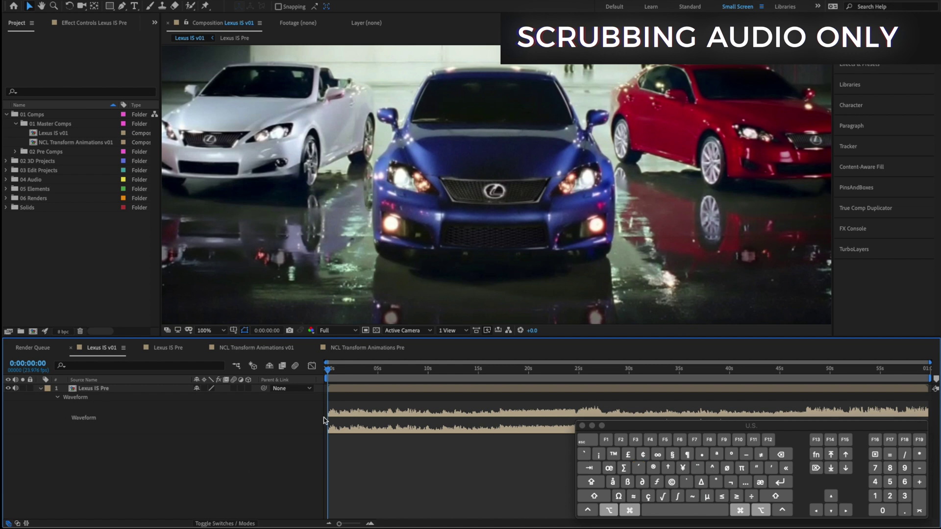
{"action": "left_click_drag", "start_coordinate": [328, 372], "coordinate": [478, 375]}
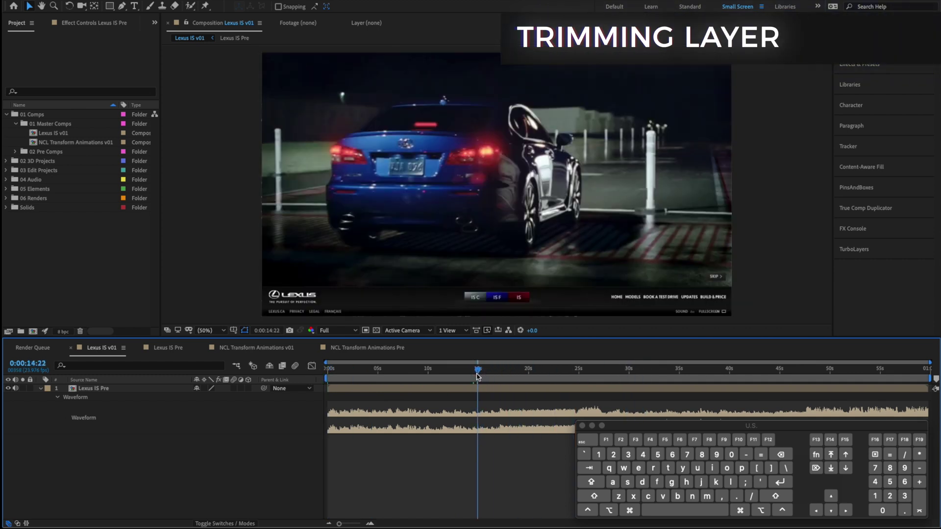
Trim the Lexus IS Pre layer to start at 0:00:14:22 and end at 0:00:25:16
{"action": "left_click", "coordinate": [480, 389]}
{"action": "key", "text": "alt"}
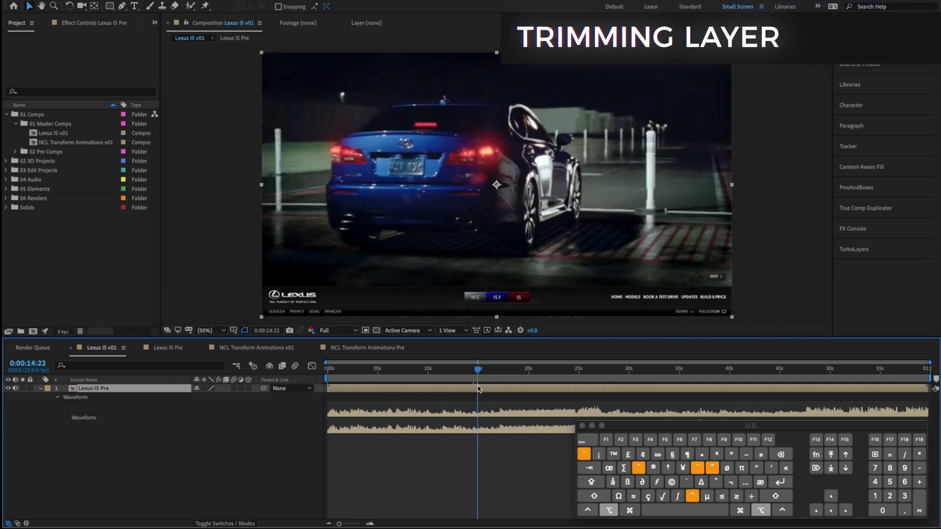
{"action": "key", "text": "alt+bracketleft"}
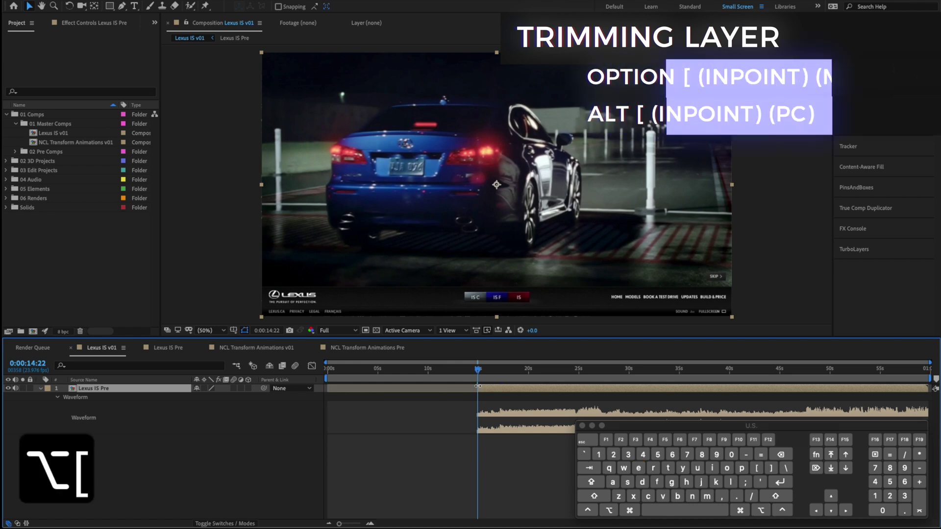
{"action": "left_click", "coordinate": [585, 375]}
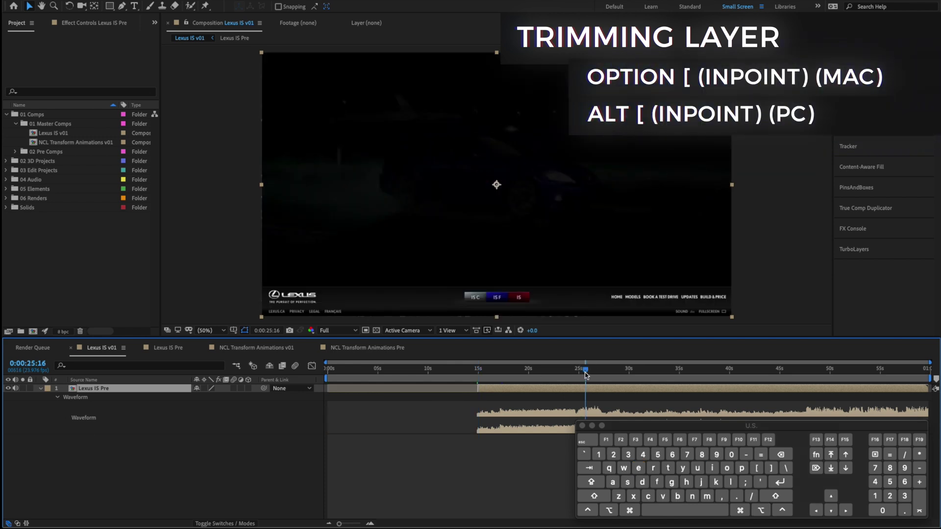
{"action": "key", "text": "alt"}
{"action": "key", "text": "alt+bracketright"}
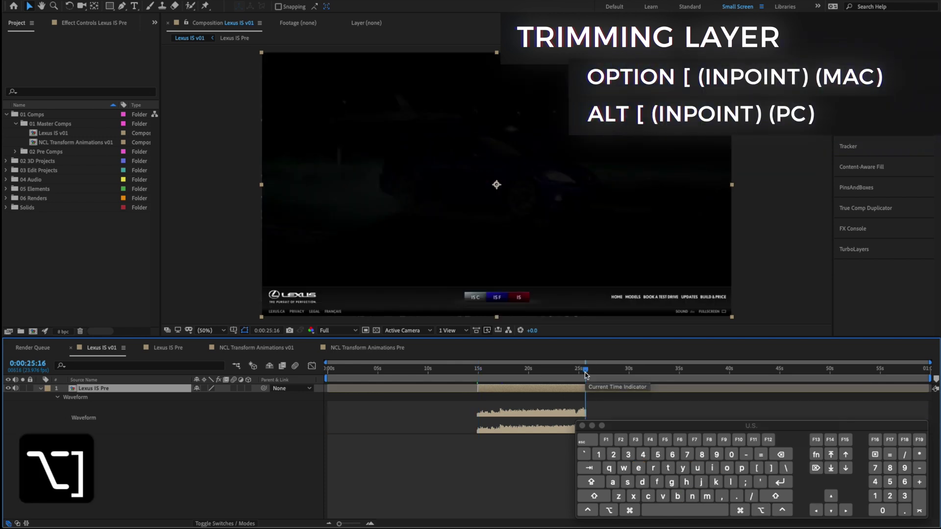
Move the playhead ahead of the trimmed Lexus IS Pre layer, and jump to its in point and out point
{"action": "left_click_drag", "start_coordinate": [585, 375], "coordinate": [345, 371]}
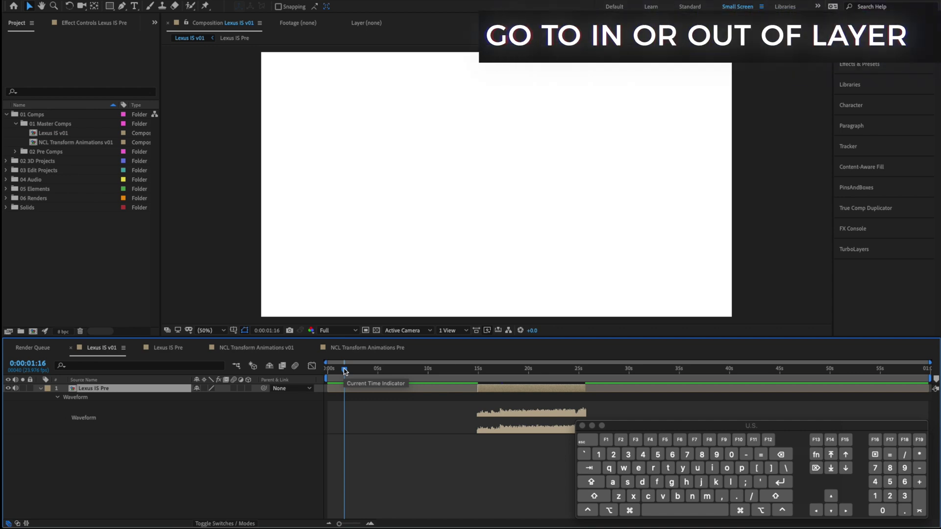
{"action": "key", "text": "i"}
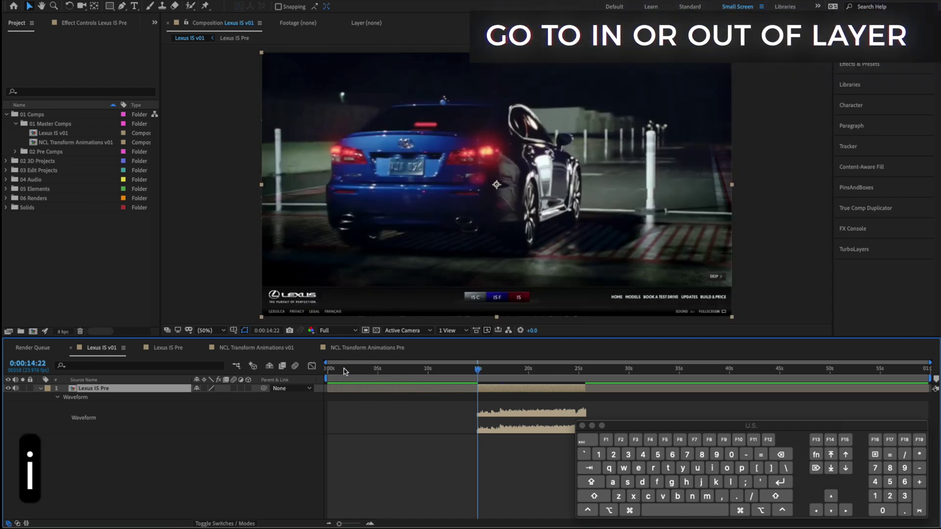
{"action": "key", "text": "o"}
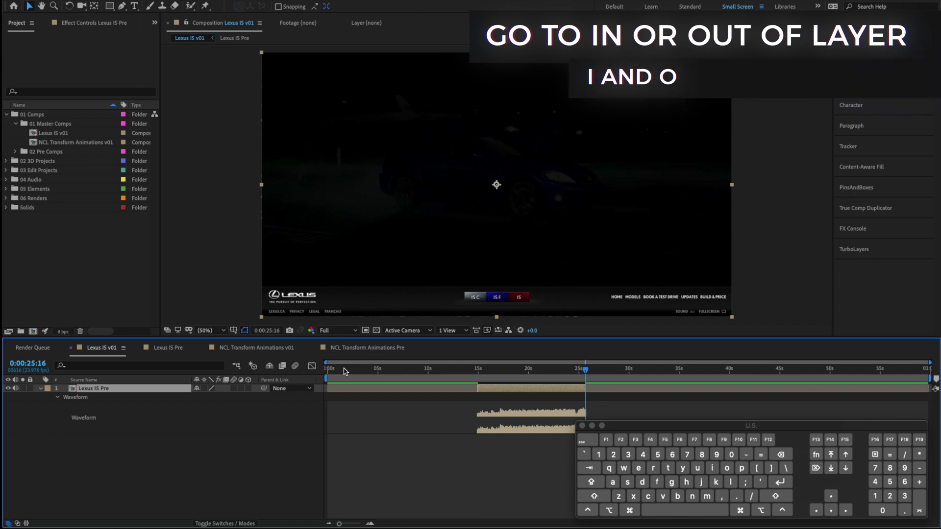
Set the work area to the Lexus IS Pre layer's in and out points and trim the composition to it
{"action": "left_click_drag", "start_coordinate": [481, 369], "coordinate": [475, 369]}
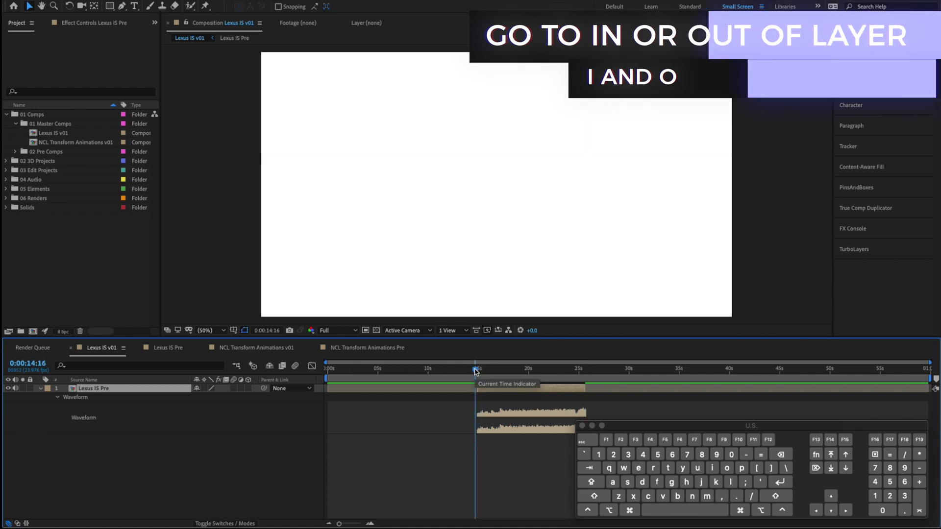
{"action": "key", "text": "i"}
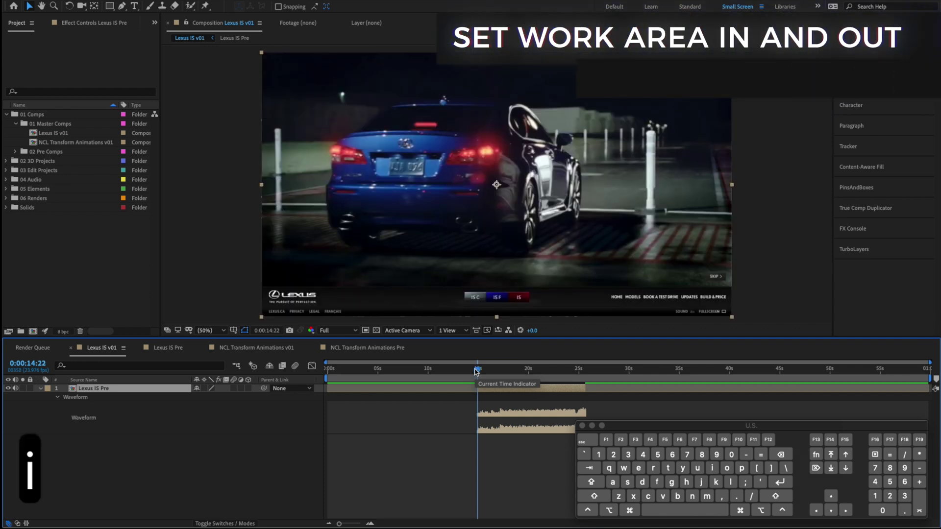
{"action": "key", "text": "b"}
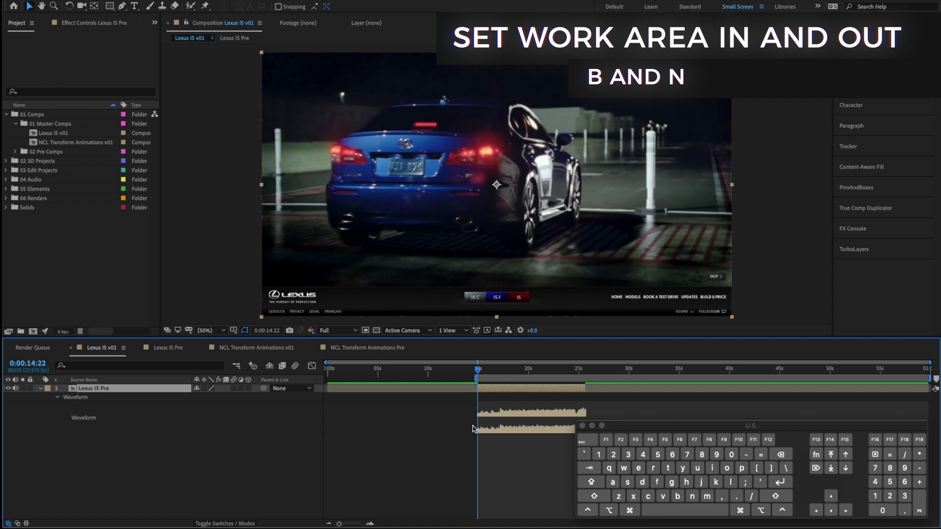
{"action": "key", "text": "o"}
{"action": "key", "text": "n"}
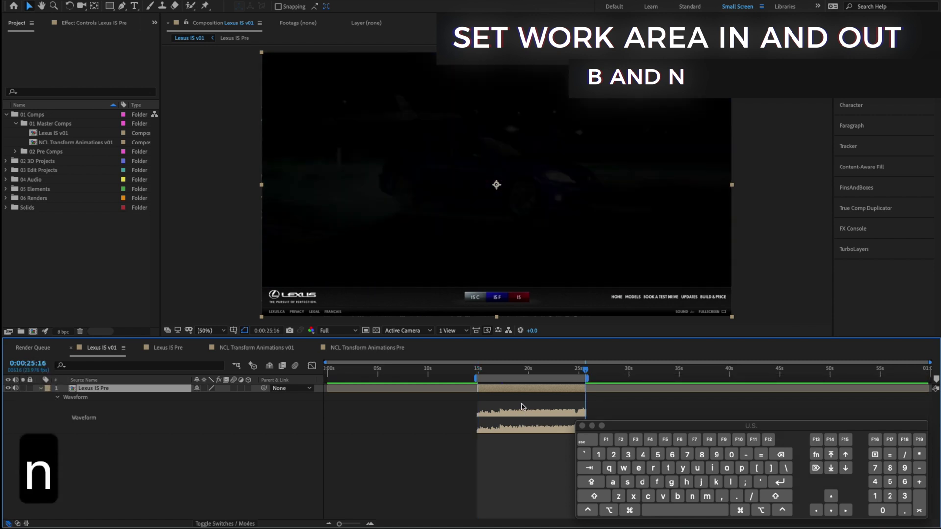
{"action": "right_click", "coordinate": [523, 380]}
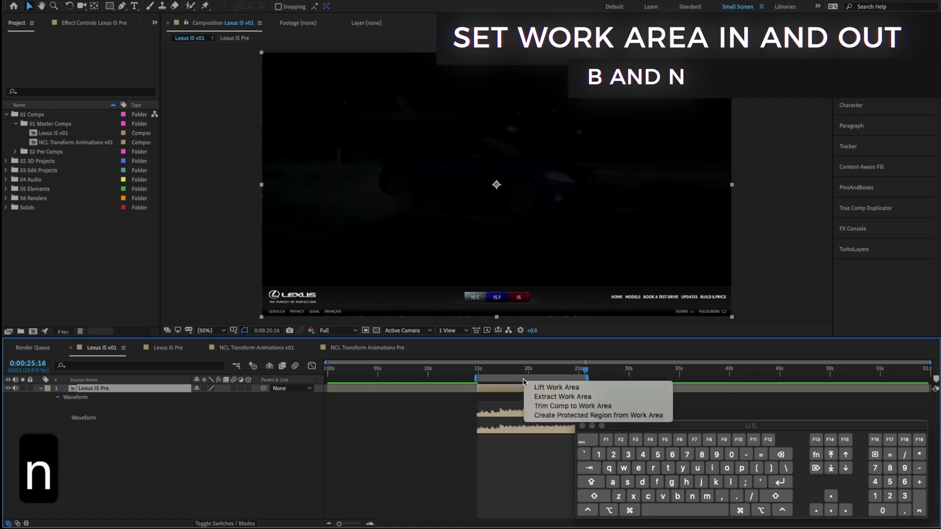
{"action": "left_click", "coordinate": [560, 406]}
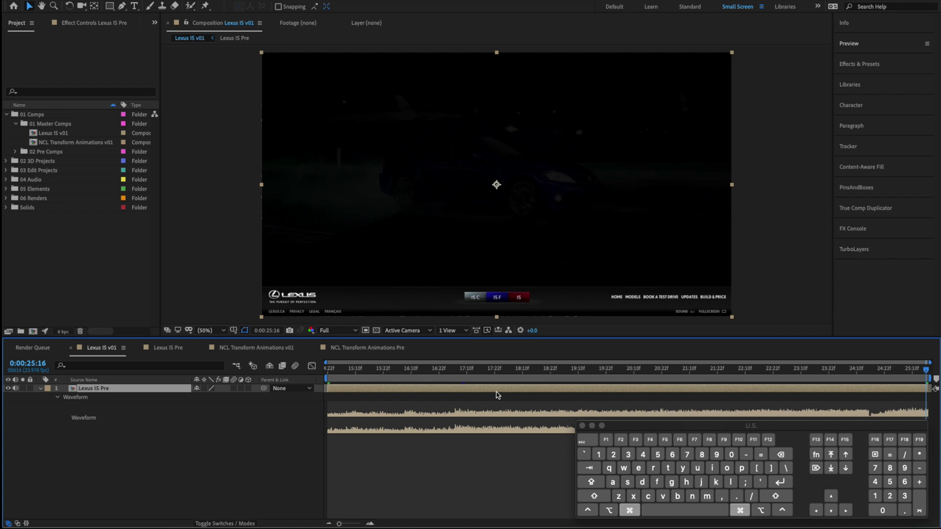
Undo the composition trim, the work area changes and the layer trims in Lexus IS v01
{"action": "key", "text": "super+z"}
{"action": "key", "text": "super+z"}
{"action": "key", "text": "super+z"}
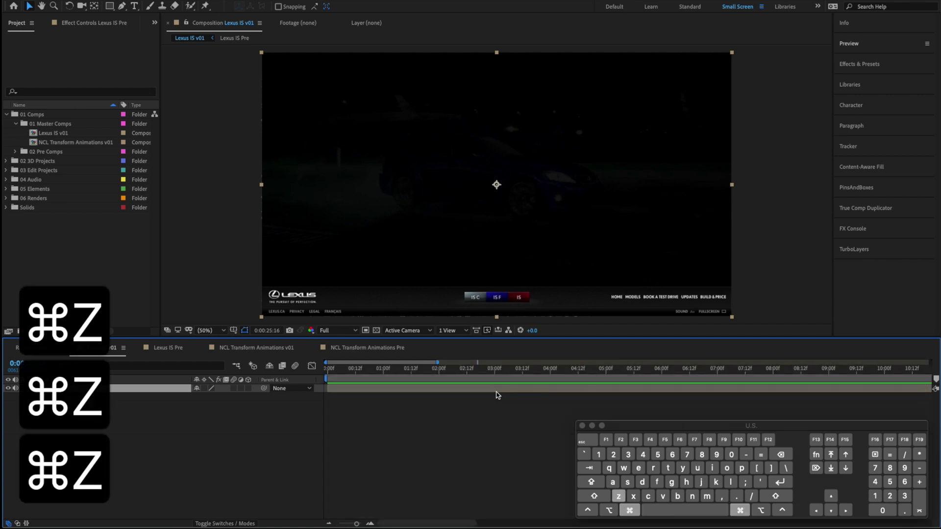
{"action": "key", "text": "super+z"}
{"action": "key", "text": "super+z"}
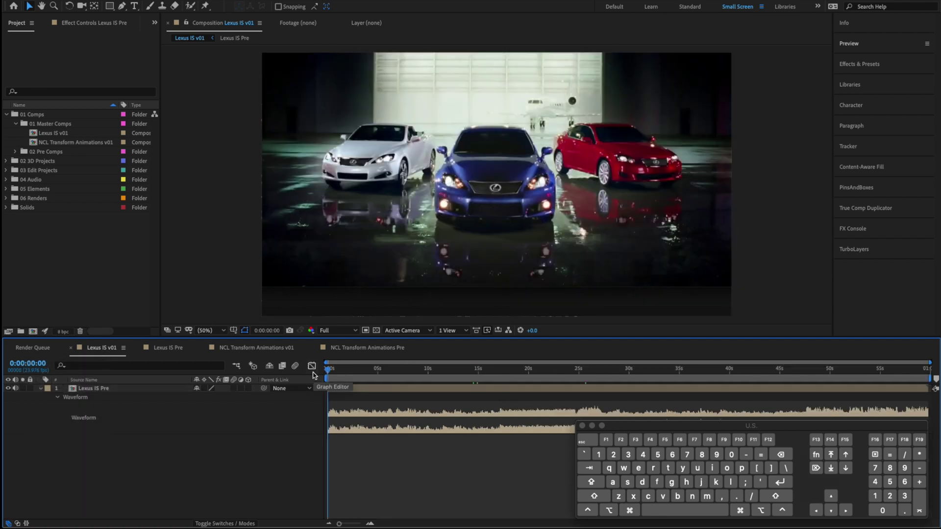
Zoom the timeline in to individual frames and back out to the whole composition
{"action": "key", "text": "minus"}
{"action": "key", "text": "minus"}
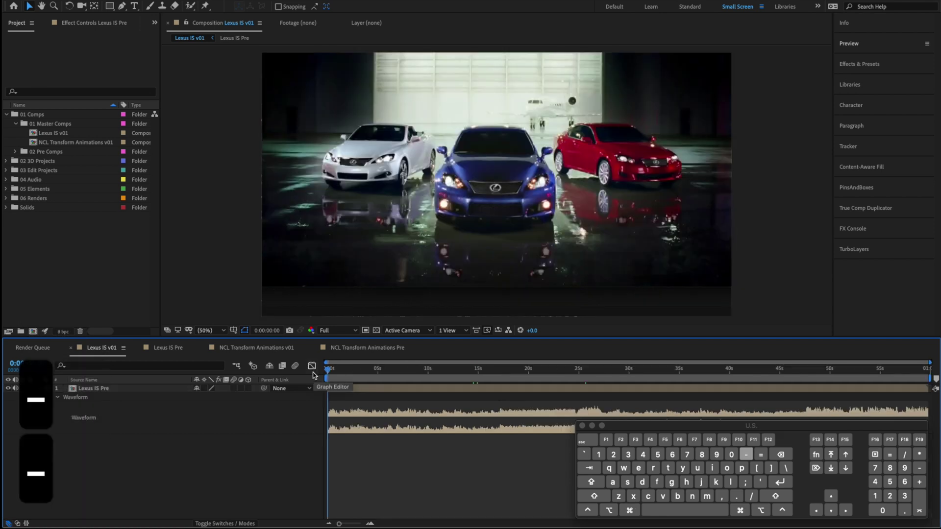
{"action": "key", "text": "equal"}
{"action": "key", "text": "equal"}
{"action": "key", "text": "equal"}
{"action": "key", "text": "equal"}
{"action": "key", "text": "equal"}
{"action": "key", "text": "equal"}
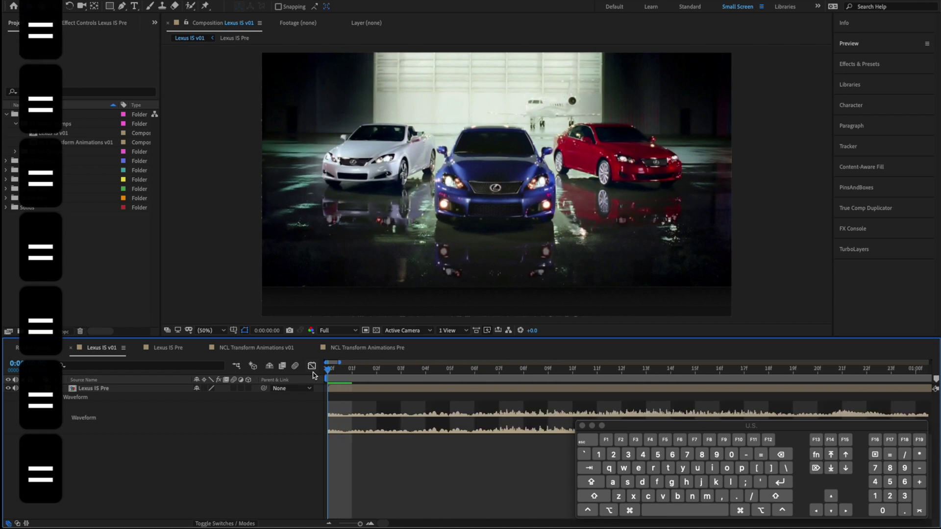
{"action": "key", "text": "minus"}
{"action": "key", "text": "minus"}
{"action": "key", "text": "minus"}
{"action": "key", "text": "minus"}
{"action": "key", "text": "minus"}
{"action": "key", "text": "minus"}
Trim the Lexus IS Pre layer to start at 0:00:14:19 and end just before the 25-second mark
{"action": "left_click", "coordinate": [795, 374]}
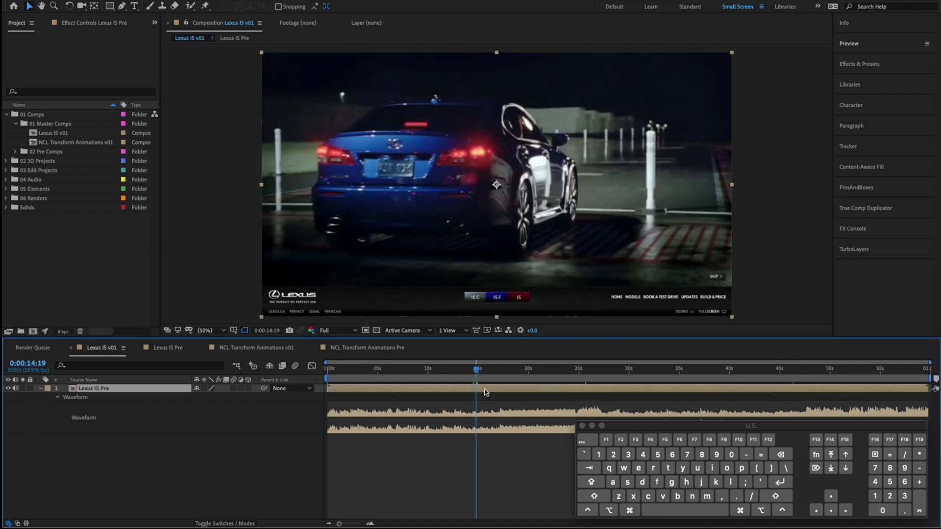
{"action": "key", "text": "alt+bracketleft"}
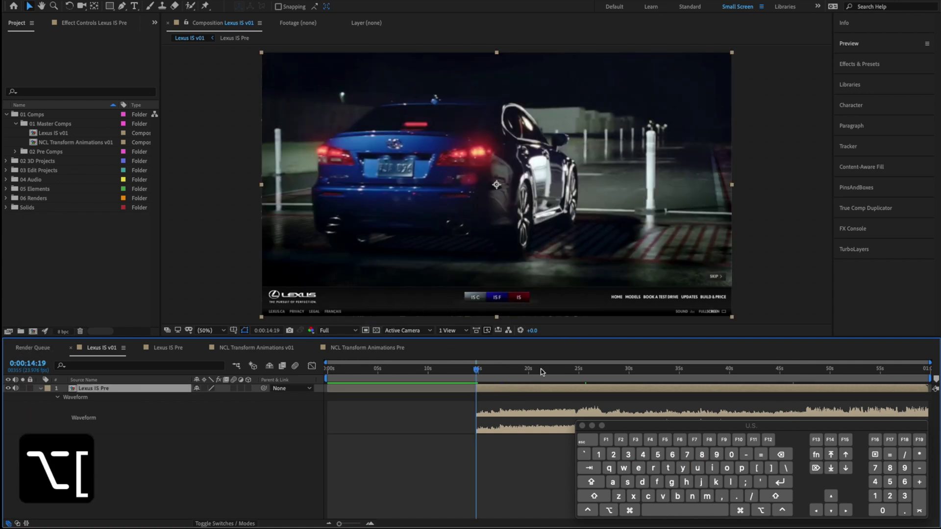
{"action": "left_click", "coordinate": [574, 371]}
{"action": "key", "text": "alt+bracketright"}
Place the playhead near 0:00:15:12 inside the trimmed layer and step forward one frame
{"action": "left_click", "coordinate": [491, 371]}
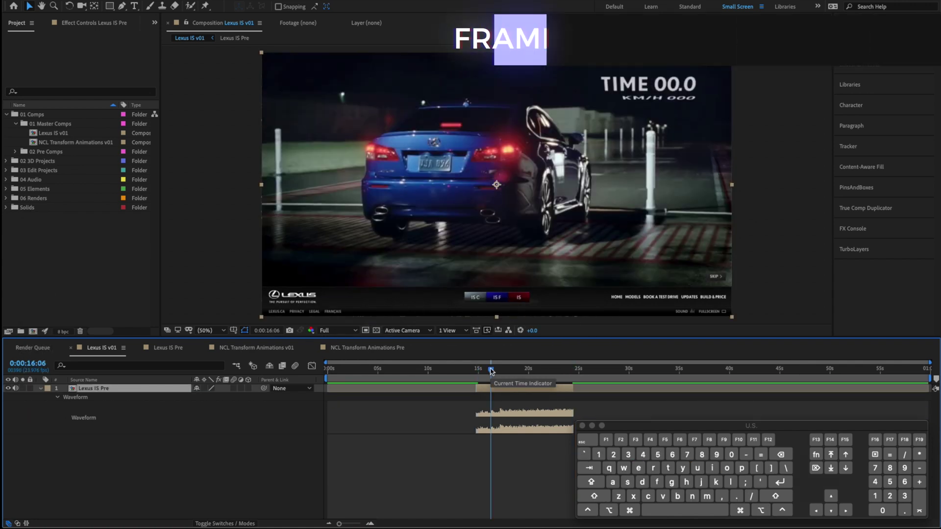
{"action": "left_click_drag", "start_coordinate": [491, 371], "coordinate": [482, 371]}
{"action": "key", "text": "Page_Down"}
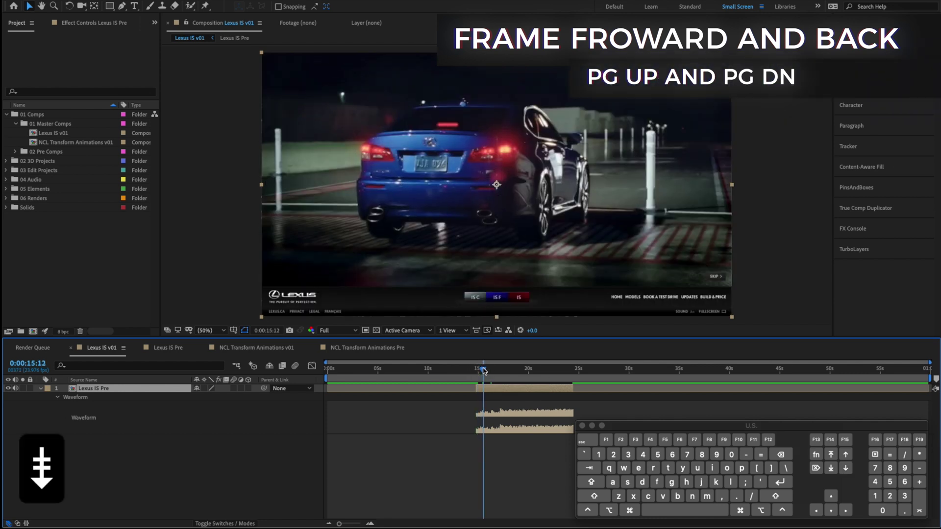
Step the playhead forward and back frame by frame around 0:00:15:12, finishing at 0:00:15:09
{"action": "key", "text": "Page_Down"}
{"action": "key", "text": "Page_Down"}
{"action": "key", "text": "Page_Down"}
{"action": "key", "text": "Page_Down"}
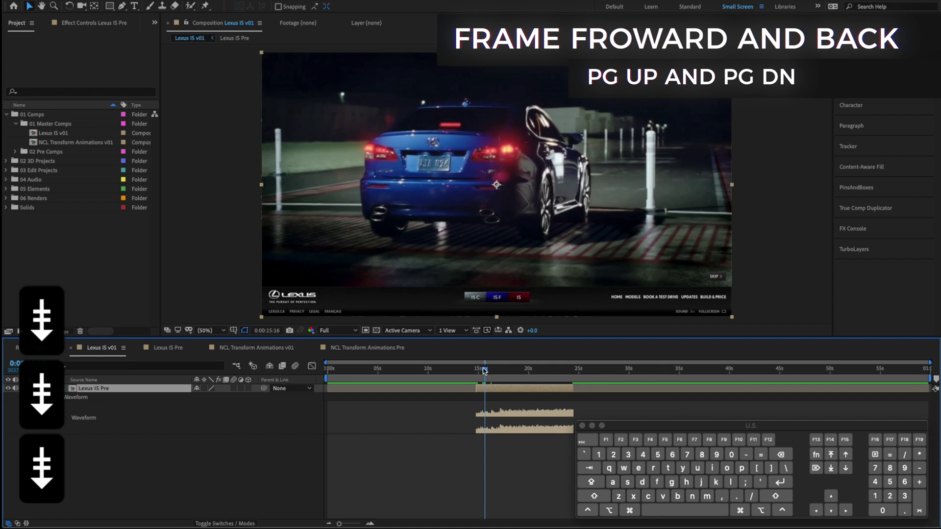
{"action": "key", "text": "Page_Up"}
{"action": "key", "text": "Page_Up"}
{"action": "key", "text": "Page_Up"}
{"action": "key", "text": "Page_Up"}
{"action": "key", "text": "Page_Up"}
{"action": "key", "text": "Page_Up"}
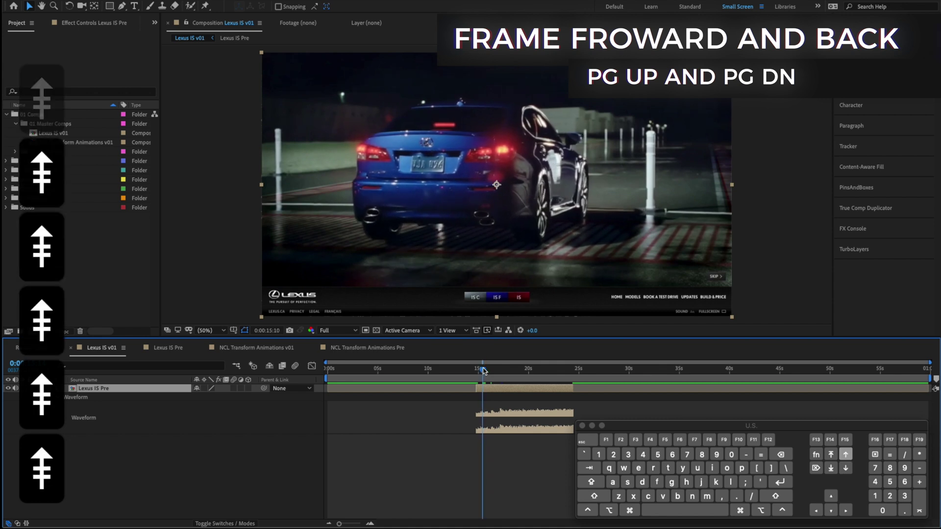
{"action": "key", "text": "Page_Down"}
{"action": "key", "text": "Page_Down"}
{"action": "key", "text": "Page_Down"}
{"action": "key", "text": "Page_Down"}
{"action": "key", "text": "Page_Down"}
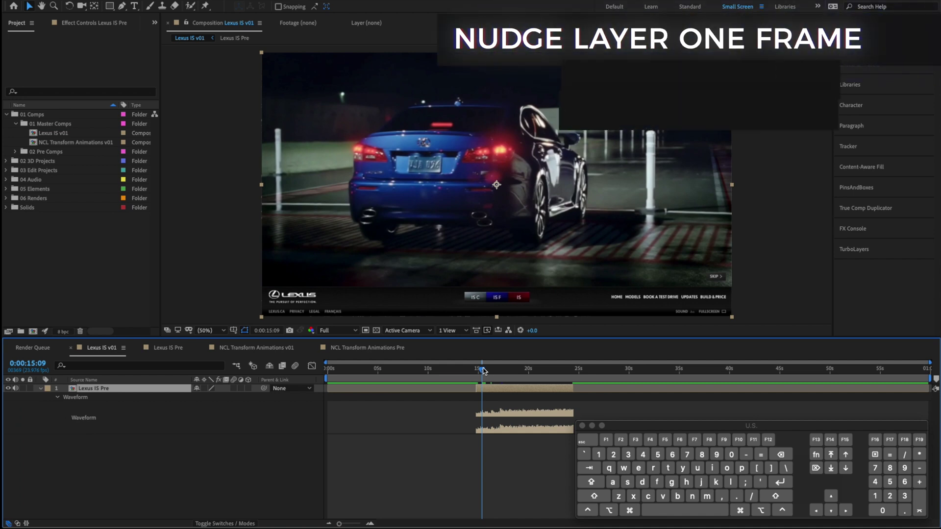
Nudge the Lexus IS Pre layer earlier and later in single frames, ending slightly earlier than its original place
{"action": "key", "text": "alt+Page_Up"}
{"action": "key", "text": "alt+Page_Up"}
{"action": "key", "text": "alt+Page_Up"}
{"action": "key", "text": "alt+Page_Down"}
{"action": "key", "text": "alt+Page_Down"}
{"action": "key", "text": "alt+Page_Down"}
{"action": "key", "text": "alt+Page_Down"}
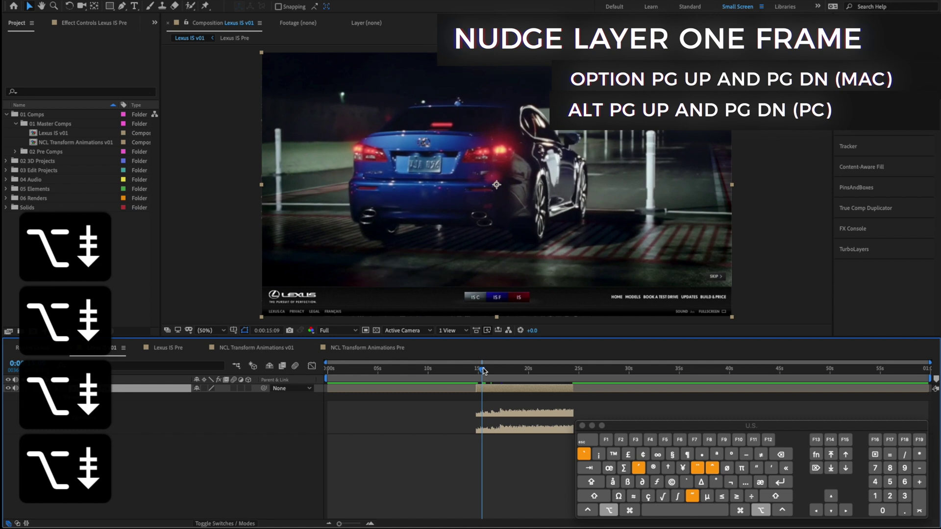
{"action": "key", "text": "alt+Page_Up"}
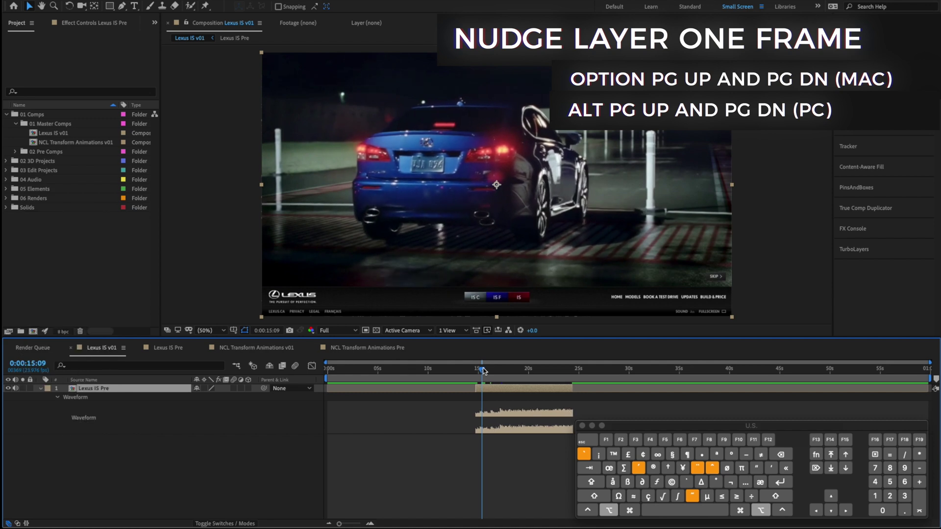
Shift the Lexus IS Pre layer later and earlier in ten-frame jumps, returning it to its starting place
{"action": "key", "text": "shift"}
{"action": "key", "text": "alt+shift+Page_Down"}
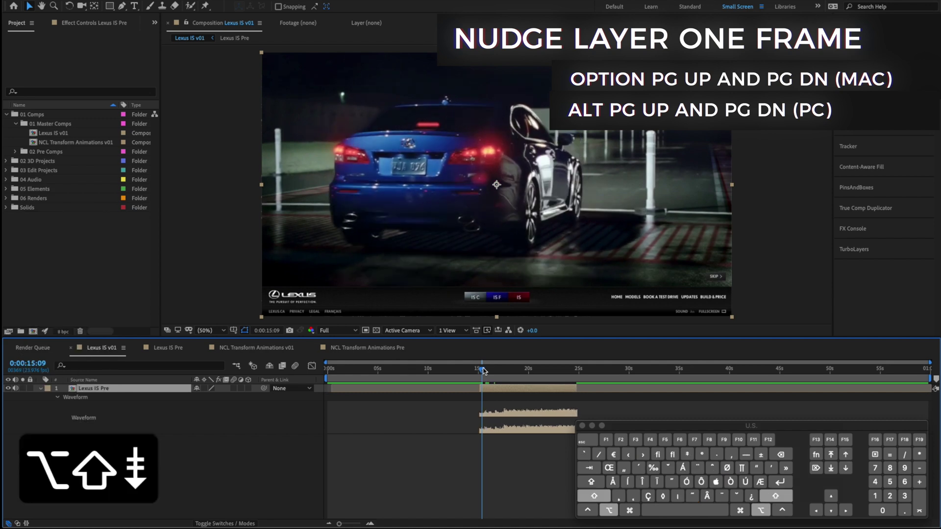
{"action": "key", "text": "alt+shift+Page_Up"}
{"action": "key", "text": "alt+shift+Page_Up"}
{"action": "key", "text": "alt+shift+Page_Up"}
{"action": "key", "text": "alt+shift+Page_Down"}
{"action": "key", "text": "alt+shift+Page_Down"}
{"action": "key", "text": "alt+shift+Page_Down"}
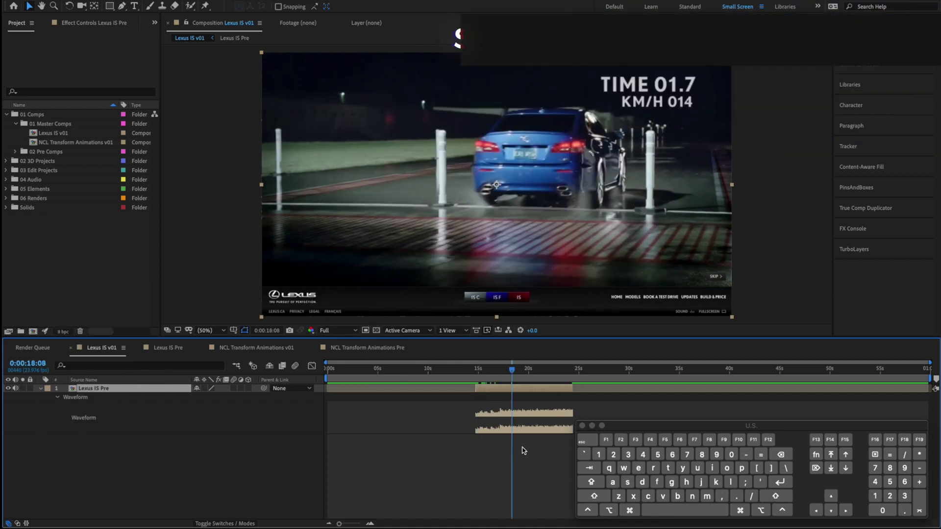
Split the Lexus IS Pre layer at 0:00:18:08 and enable time remapping on the earlier piece
{"action": "key", "text": "shift+super+d"}
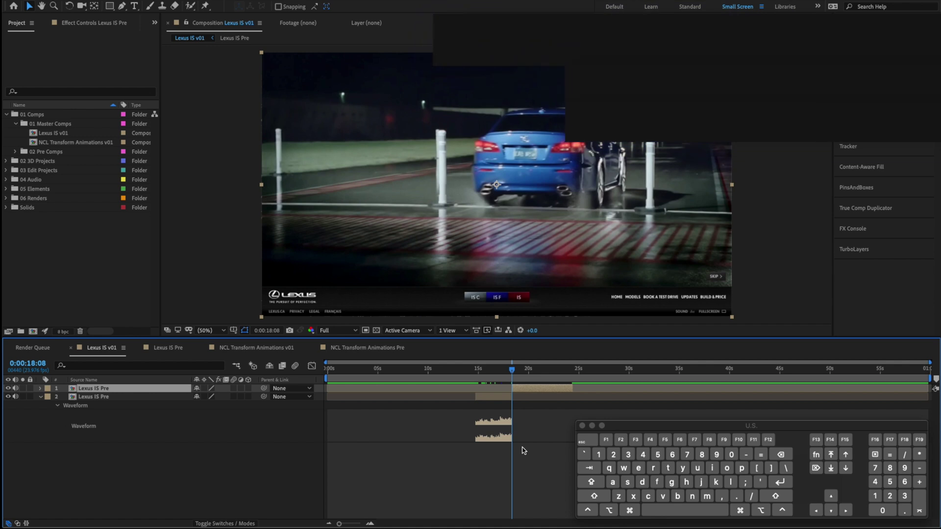
{"action": "left_click", "coordinate": [499, 397]}
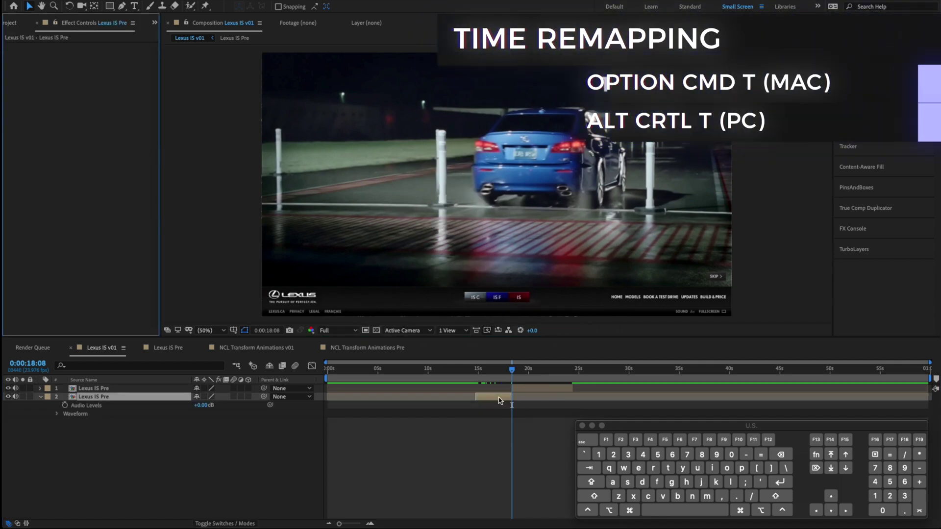
{"action": "key", "text": "alt+super+t"}
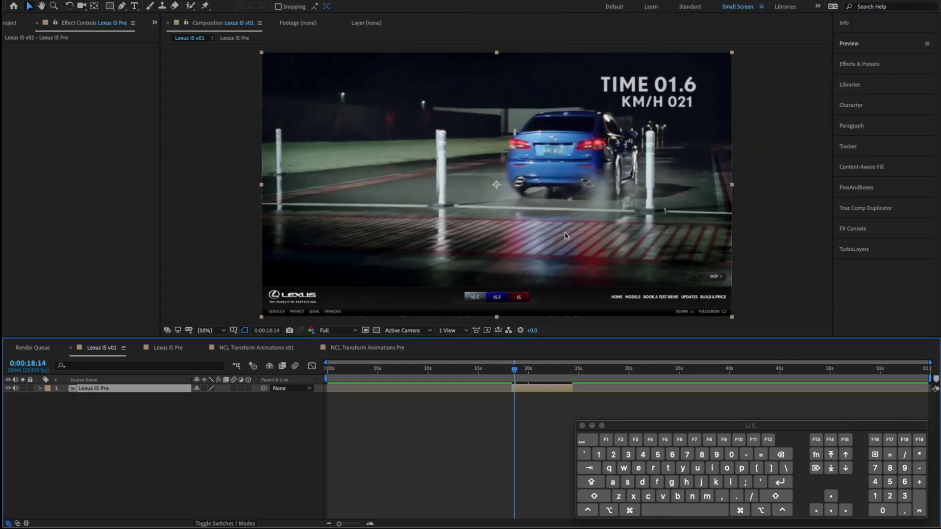
Animate the layer's Position with keyframes at 634, 368 on 0:00:18:14 and at 1004, 566 on 0:00:23:20
{"action": "left_click_drag", "start_coordinate": [565, 236], "coordinate": [485, 193]}
{"action": "left_click", "coordinate": [40, 388]}
{"action": "left_click", "coordinate": [48, 397]}
{"action": "left_click", "coordinate": [64, 413]}
{"action": "left_click_drag", "start_coordinate": [556, 376], "coordinate": [560, 375]}
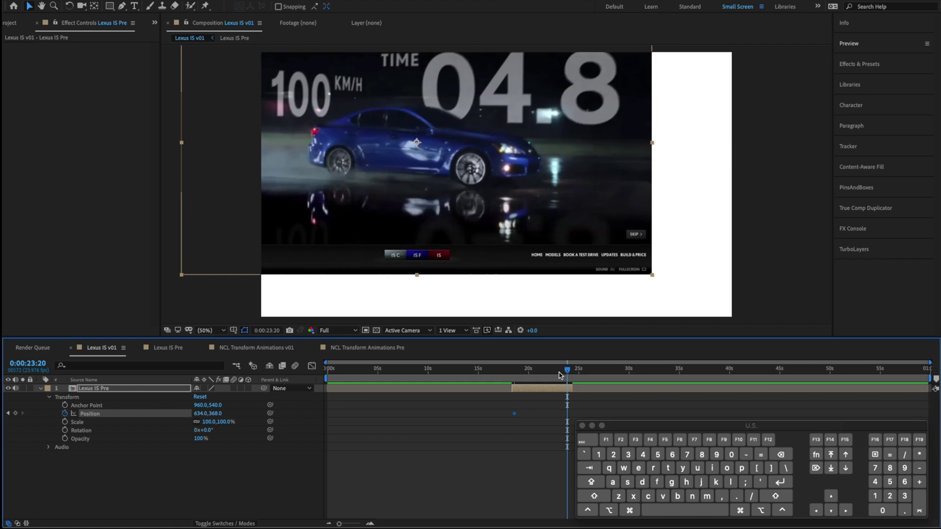
{"action": "left_click_drag", "start_coordinate": [521, 228], "coordinate": [611, 276]}
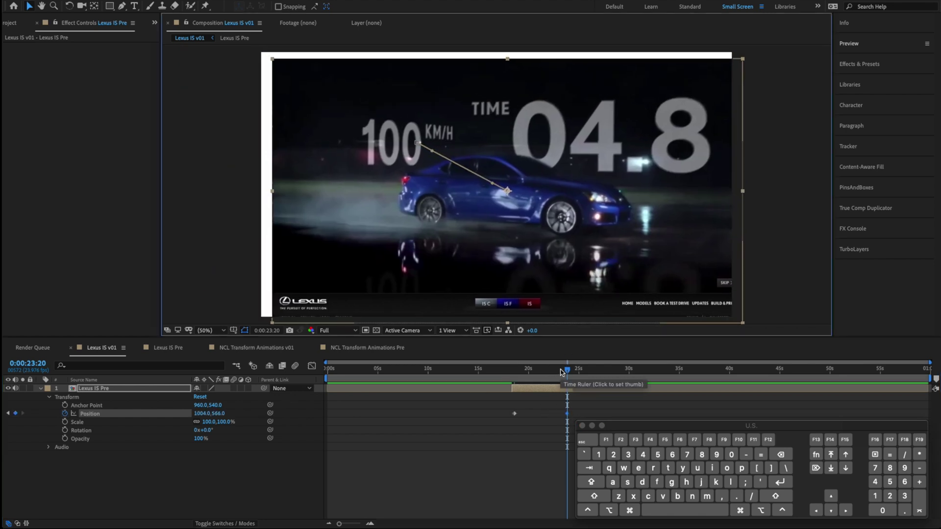
Undo the Position keyframes and the layer moves
{"action": "key", "text": "super+z"}
{"action": "key", "text": "super+z"}
{"action": "key", "text": "super+z"}
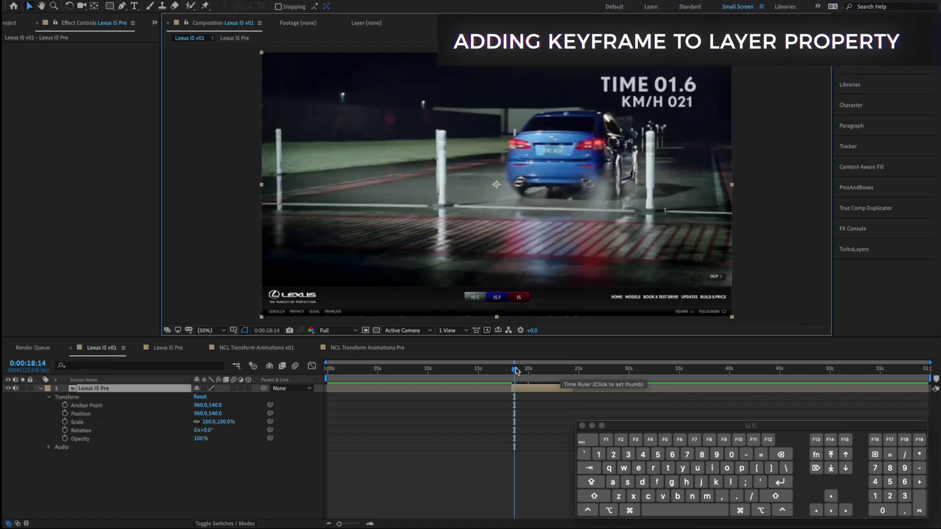
Add a Position keyframe at 0:00:18:14 and a Scale keyframe at 0:00:20:10 to the Lexus IS Pre layer
{"action": "left_click", "coordinate": [42, 388]}
{"action": "key", "text": "alt+p"}
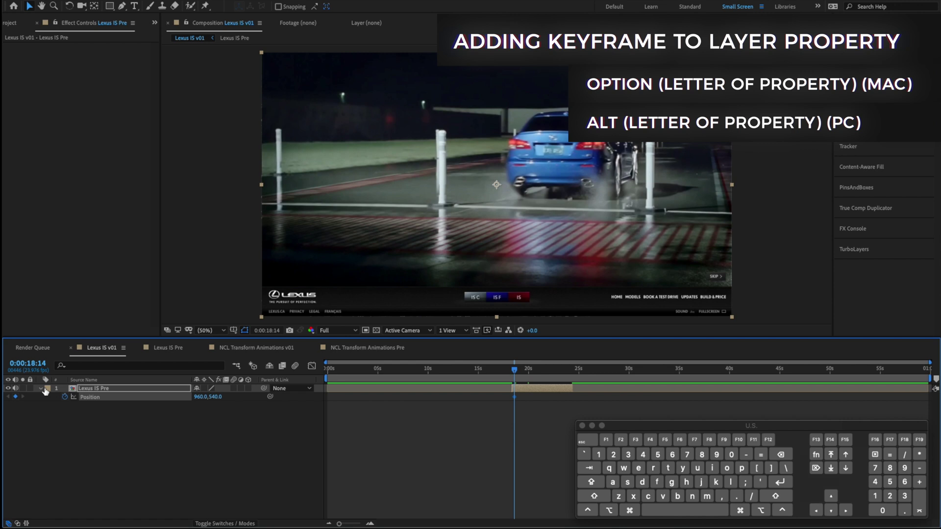
{"action": "left_click", "coordinate": [533, 376]}
{"action": "key", "text": "alt+s"}
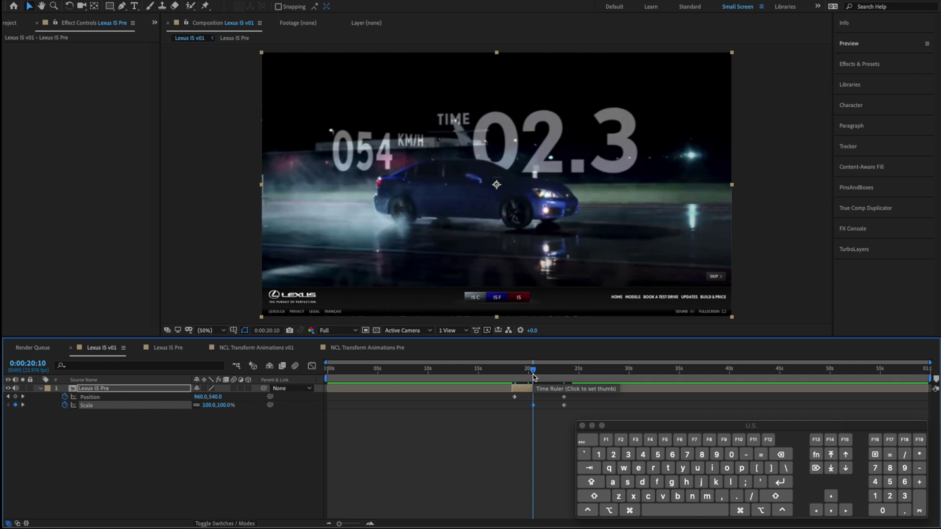
Add Opacity keyframes to the Lexus IS Pre layer at 0:00:20:10 and 0:00:23:10
{"action": "key", "text": "alt+t"}
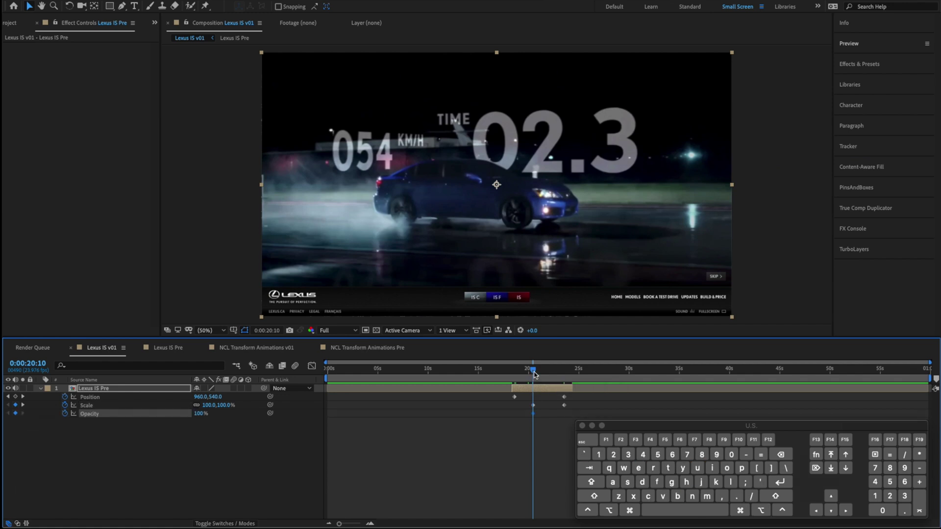
{"action": "left_click_drag", "start_coordinate": [534, 375], "coordinate": [562, 376]}
{"action": "key", "text": "alt+t"}
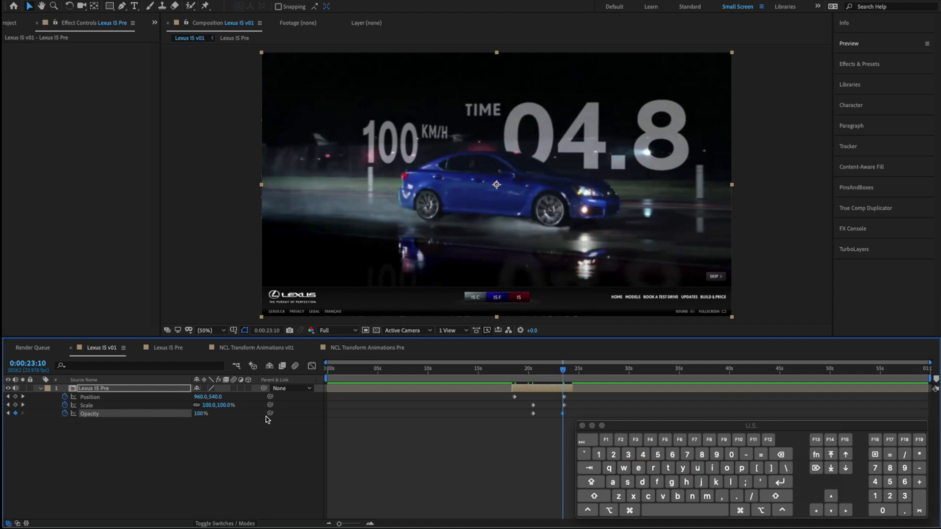
Undo the Opacity, Scale and Position keyframes on the Lexus IS Pre layer
{"action": "key", "text": "super+z"}
{"action": "key", "text": "super+z"}
{"action": "key", "text": "super+z"}
{"action": "key", "text": "super+z"}
{"action": "key", "text": "super+z"}
{"action": "key", "text": "super+z"}
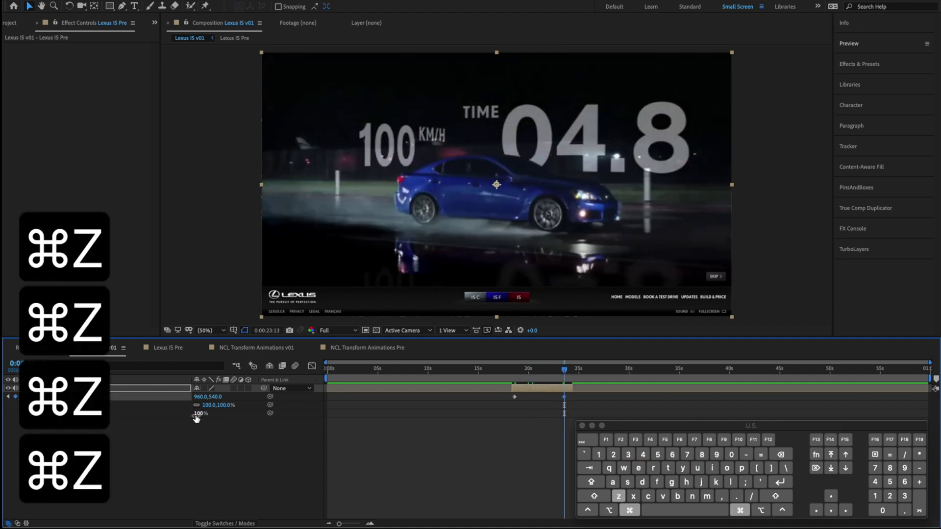
{"action": "key", "text": "super+z"}
{"action": "key", "text": "super+z"}
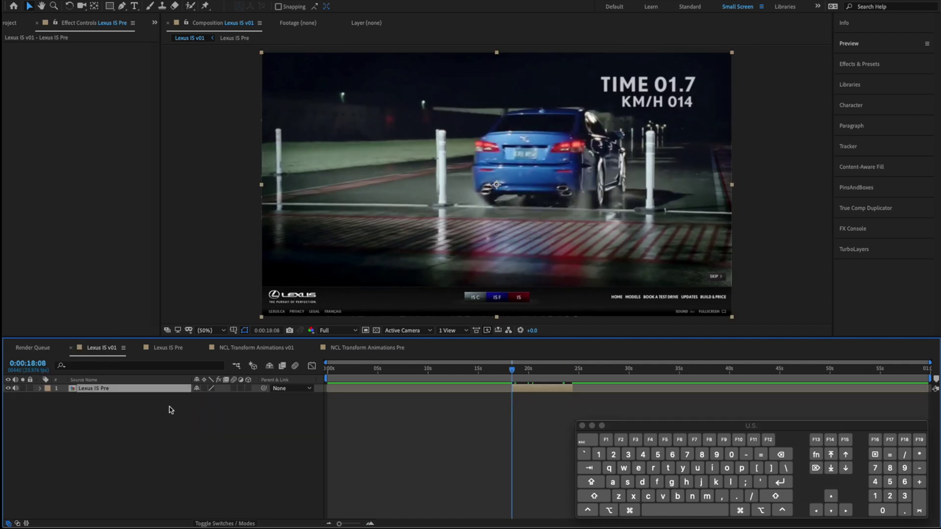
Add a Position keyframe at 0:00:18:08 and shift the image toward the frame's upper-left near the layer's end
{"action": "key", "text": "alt+p"}
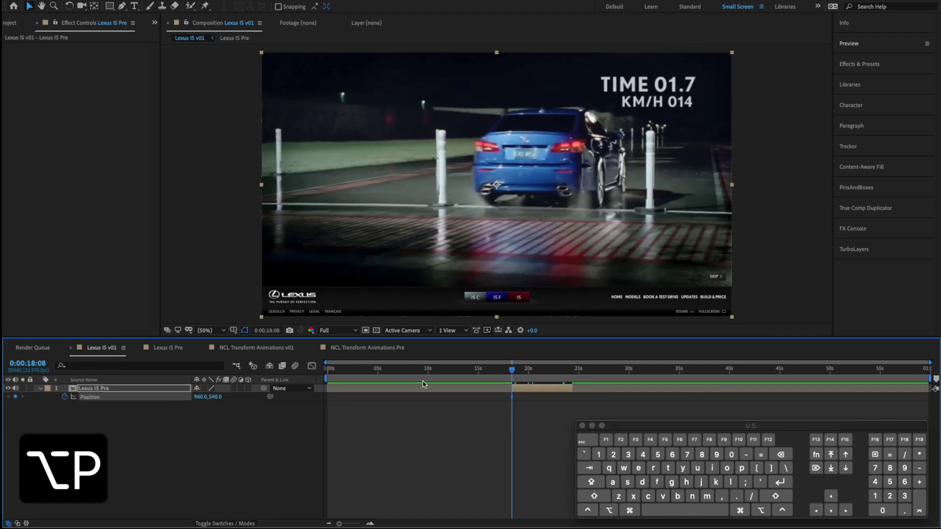
{"action": "left_click", "coordinate": [573, 378]}
{"action": "left_click_drag", "start_coordinate": [595, 228], "coordinate": [476, 155]}
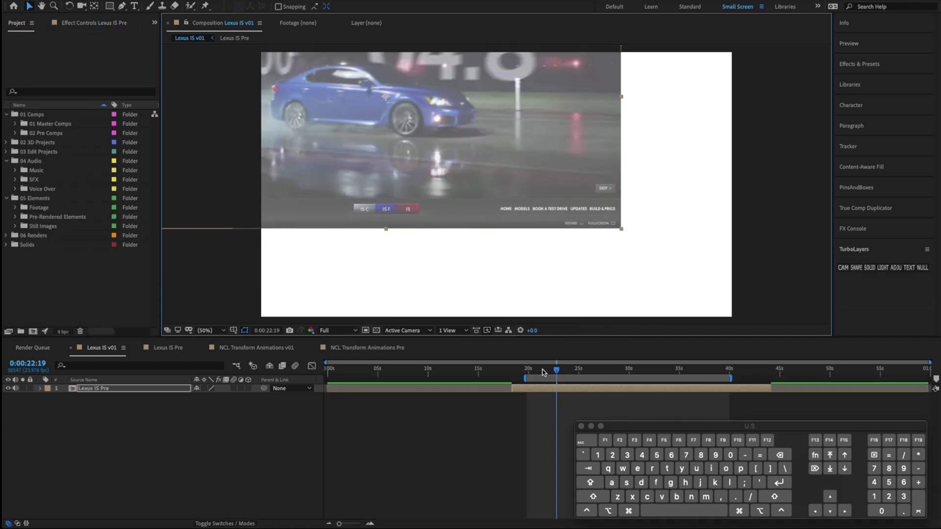
Switch the Lexus IS Pre layer between showing only its keyframed properties and all of its changed properties
{"action": "key", "text": "u"}
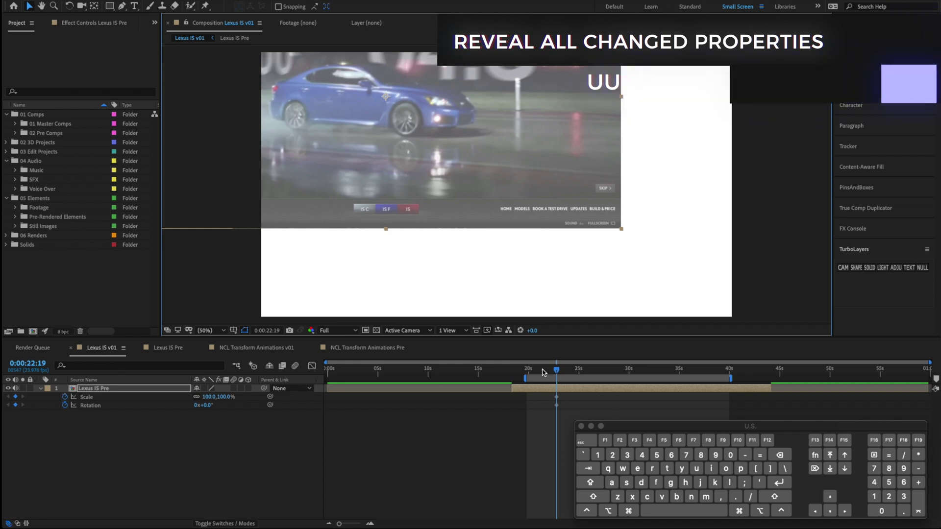
{"action": "key", "text": "u"}
{"action": "key", "text": "u"}
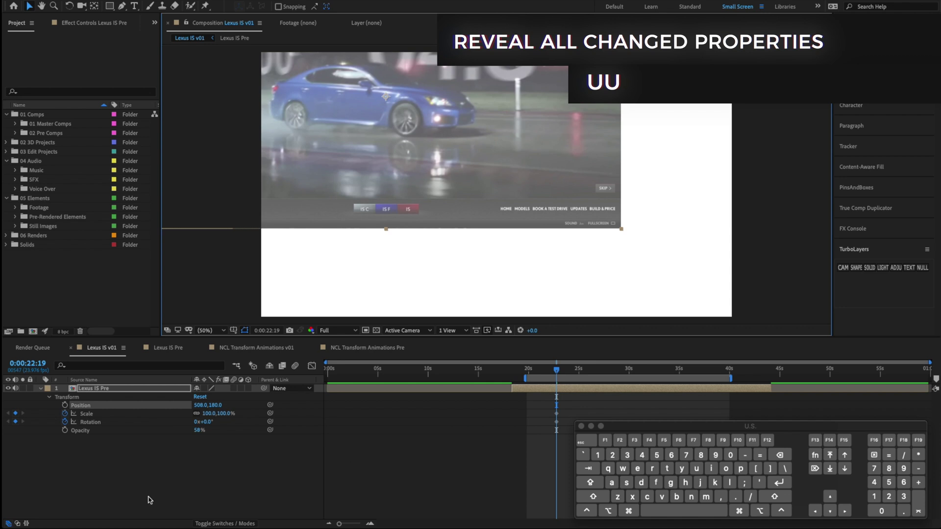
{"action": "key", "text": "u"}
{"action": "key", "text": "u"}
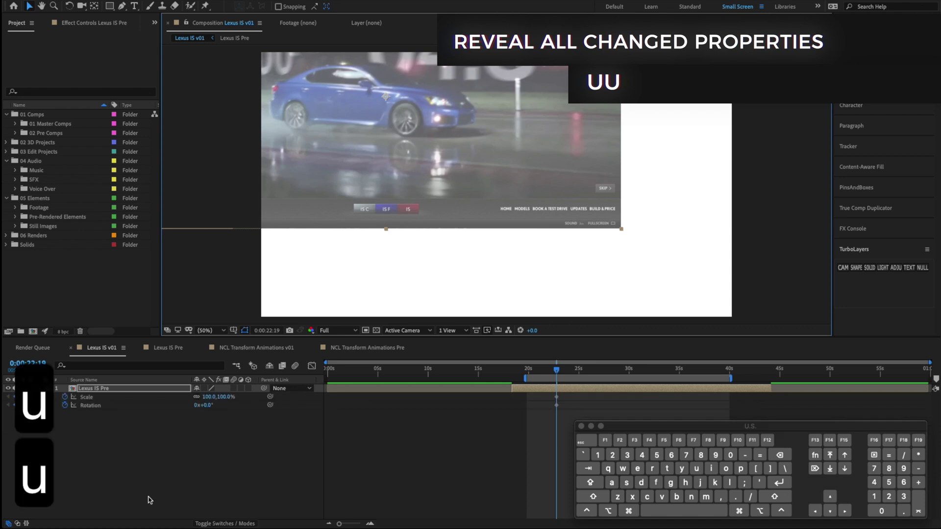
{"action": "key", "text": "u"}
{"action": "key", "text": "u"}
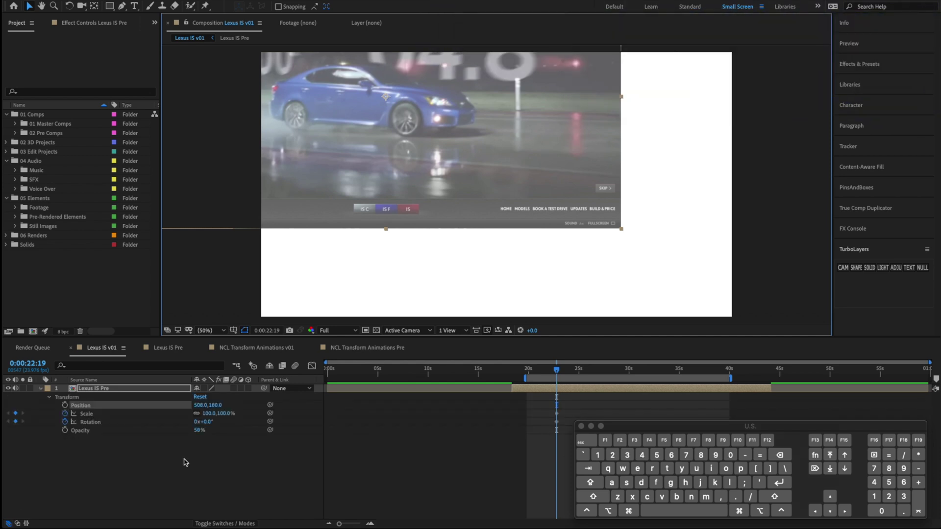
Reveal the layer's keyframed properties, then all changed ones, and open the Position expression for editing
{"action": "key", "text": "u"}
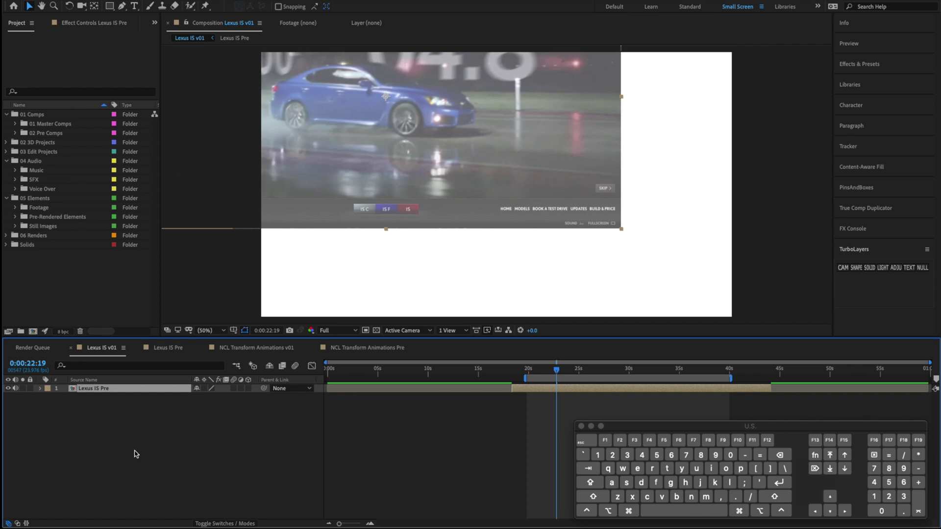
{"action": "key", "text": "u"}
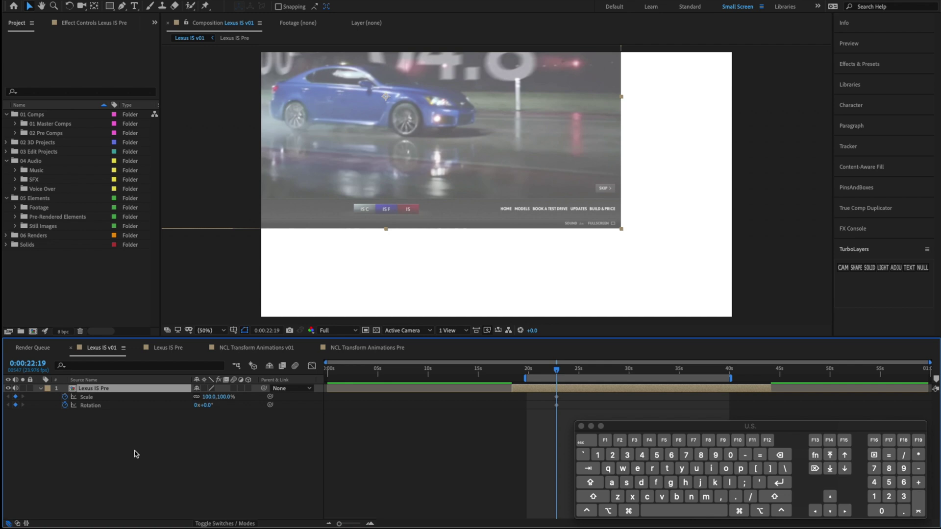
{"action": "key", "text": "u"}
{"action": "key", "text": "u"}
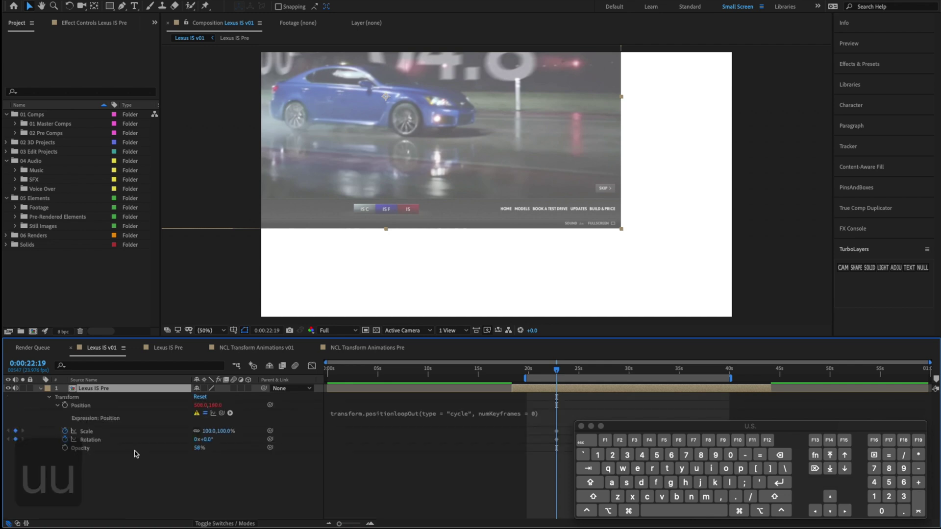
{"action": "left_click", "coordinate": [494, 413]}
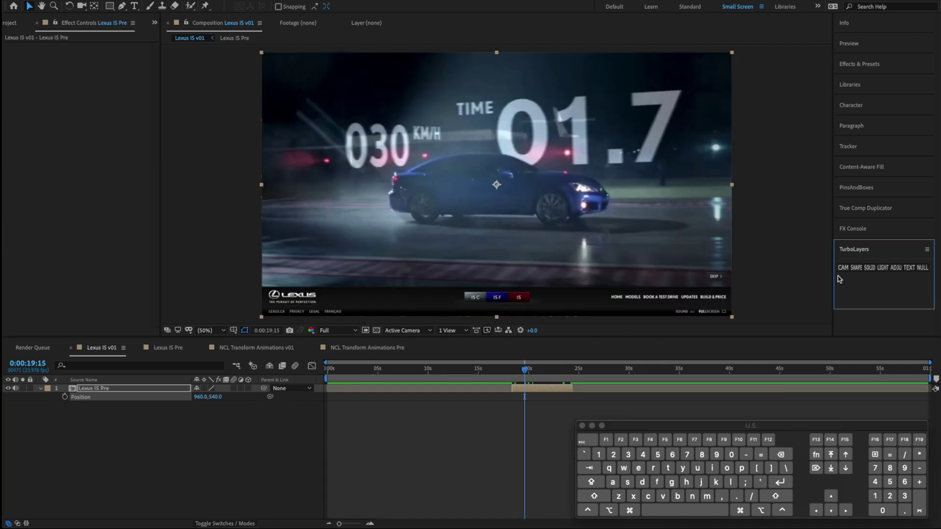
Add a Solid layer above Lexus IS Pre and change its colour to dark red in Solid Settings
{"action": "left_click", "coordinate": [868, 267]}
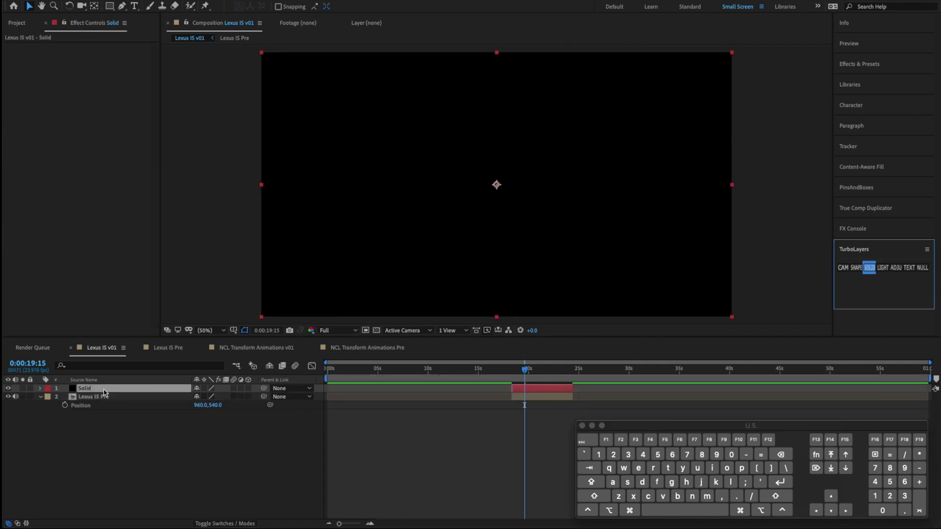
{"action": "left_click", "coordinate": [84, 390]}
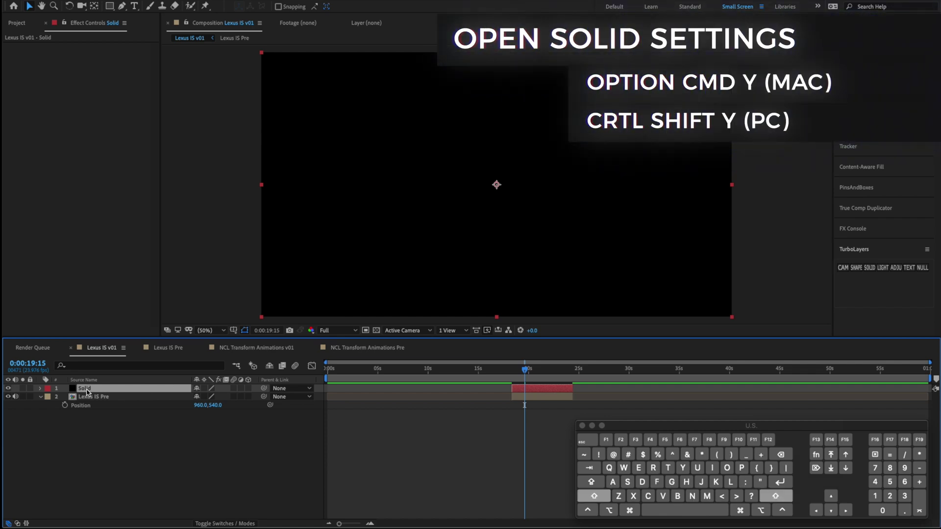
{"action": "key", "text": "super+shift+y"}
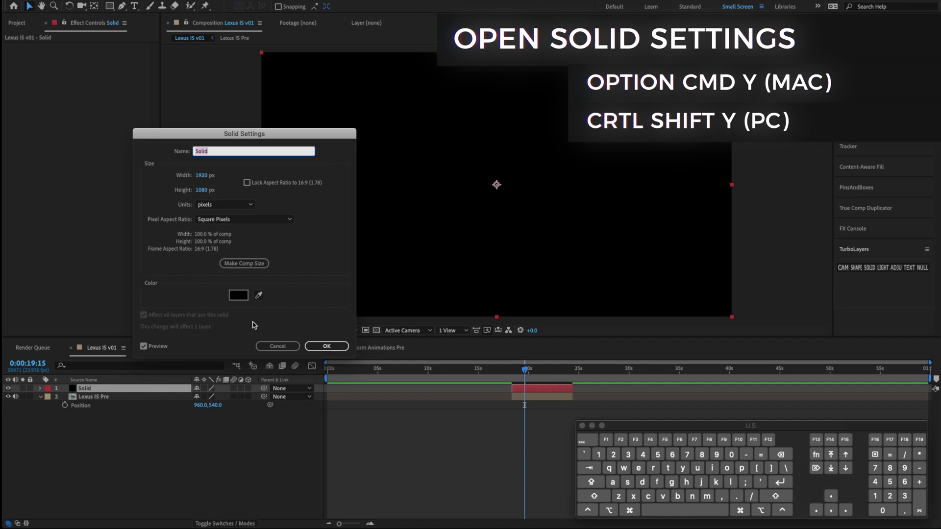
{"action": "left_click", "coordinate": [239, 295]}
{"action": "left_click_drag", "start_coordinate": [233, 276], "coordinate": [297, 231]}
{"action": "left_click", "coordinate": [359, 195]}
{"action": "key", "text": "Return"}
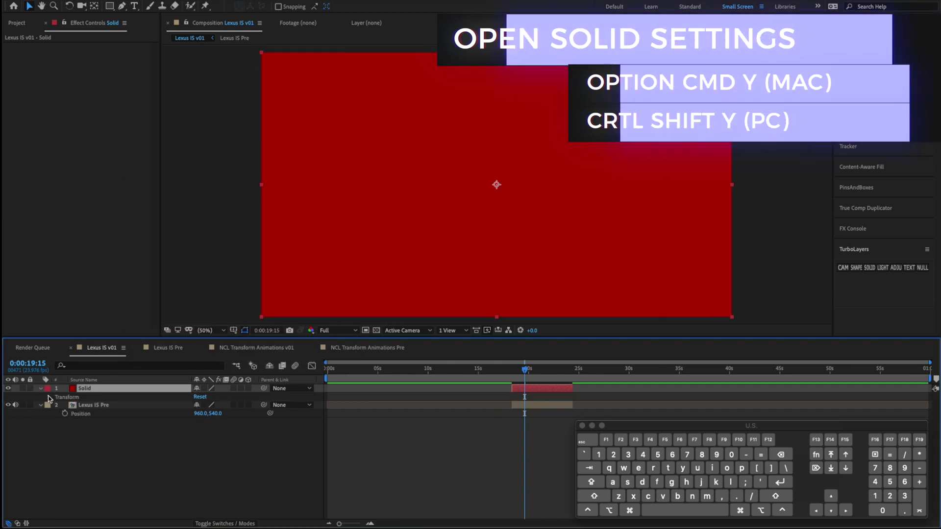
{"action": "right_click", "coordinate": [92, 388]}
{"action": "left_click", "coordinate": [126, 525]}
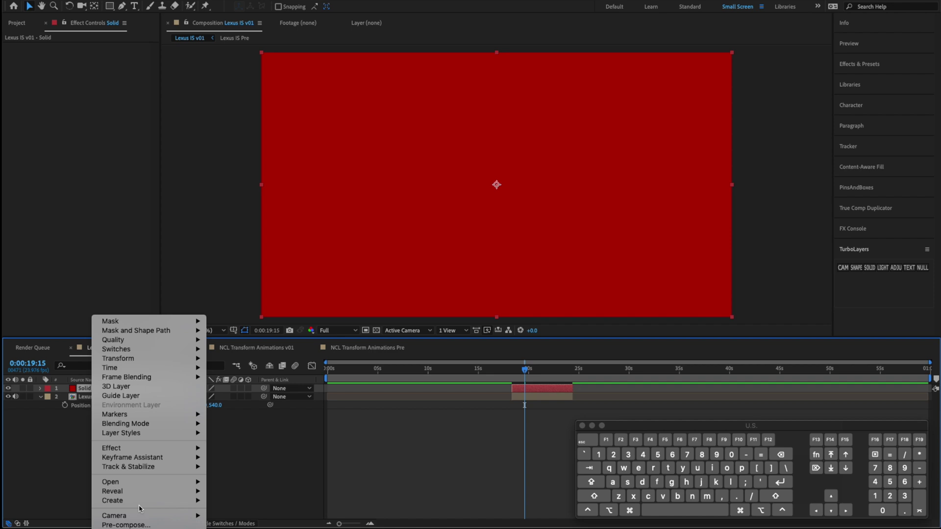
{"action": "mouse_move", "coordinate": [132, 426]}
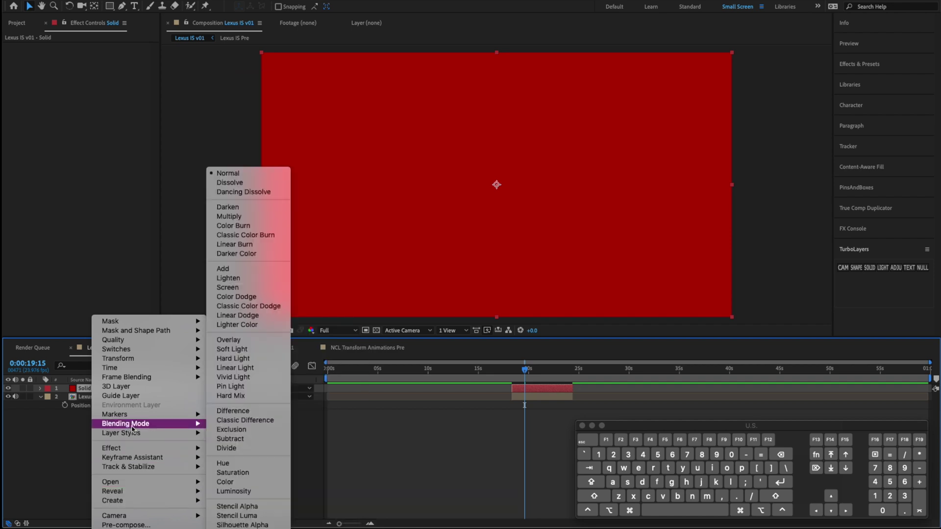
{"action": "left_click", "coordinate": [90, 392]}
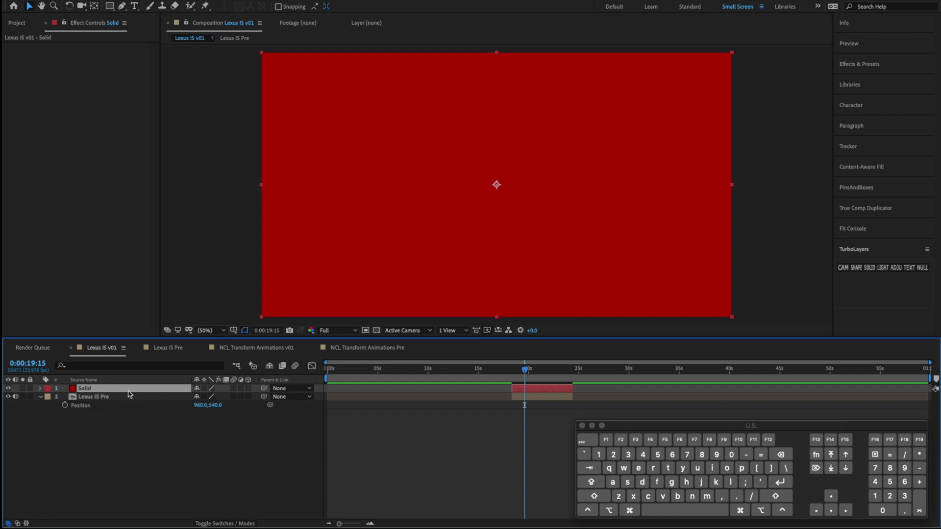
Change the Solid layer's colour to teal in Solid Settings
{"action": "key", "text": "super+shift+y"}
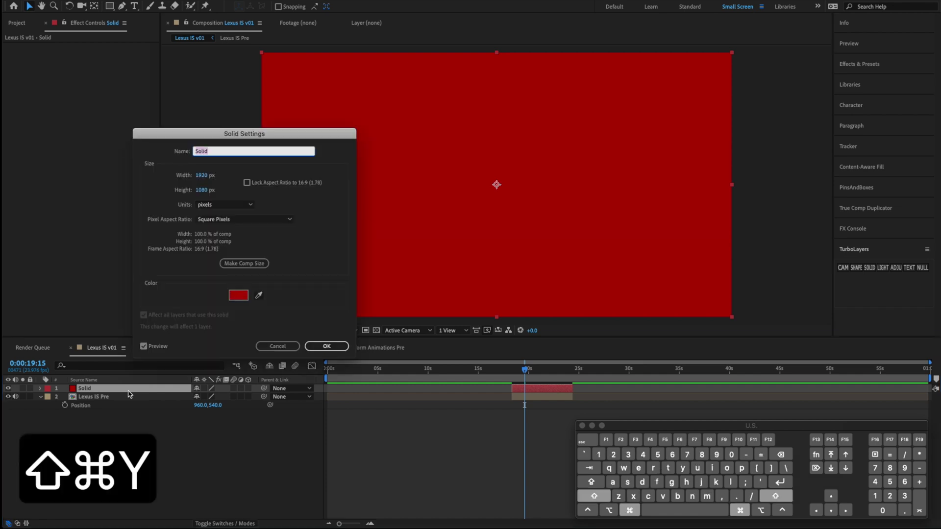
{"action": "left_click", "coordinate": [202, 294]}
{"action": "left_click", "coordinate": [307, 309]}
{"action": "type", "text": "008080"}
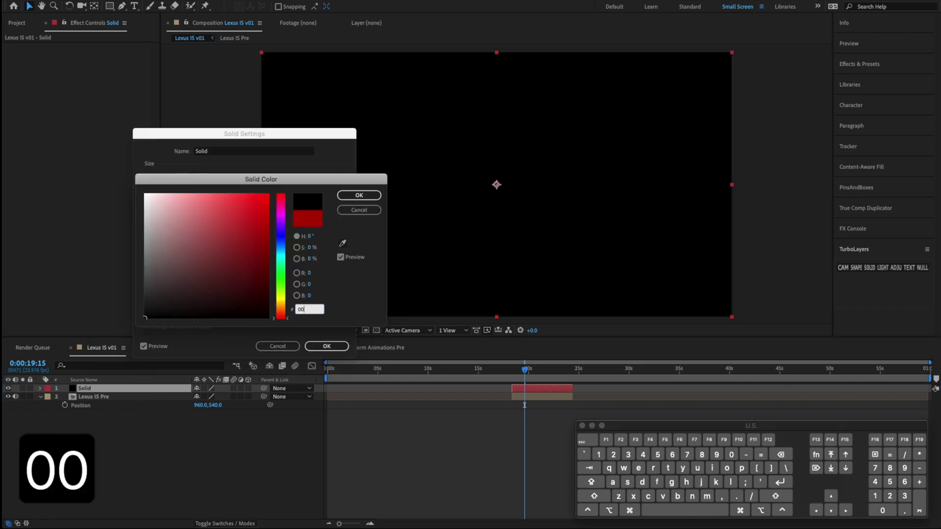
{"action": "left_click", "coordinate": [359, 196]}
{"action": "left_click", "coordinate": [326, 346]}
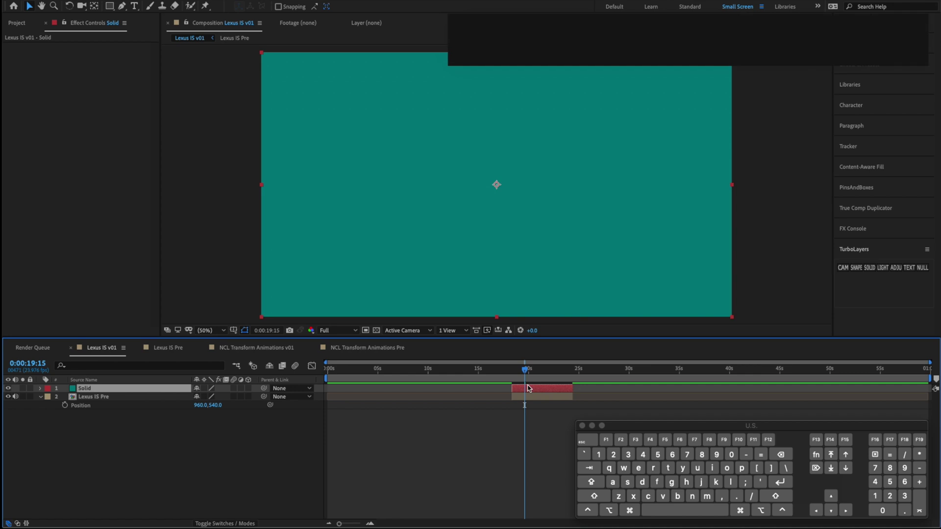
Open the Composition Settings of Lexus IS v01 and review the Advanced options and the composition name
{"action": "key", "text": "super+k"}
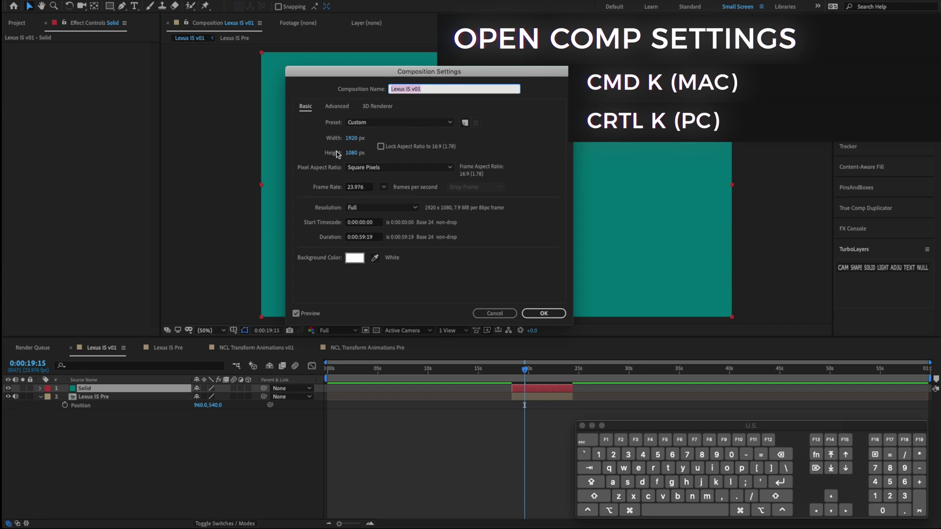
{"action": "left_click", "coordinate": [338, 107]}
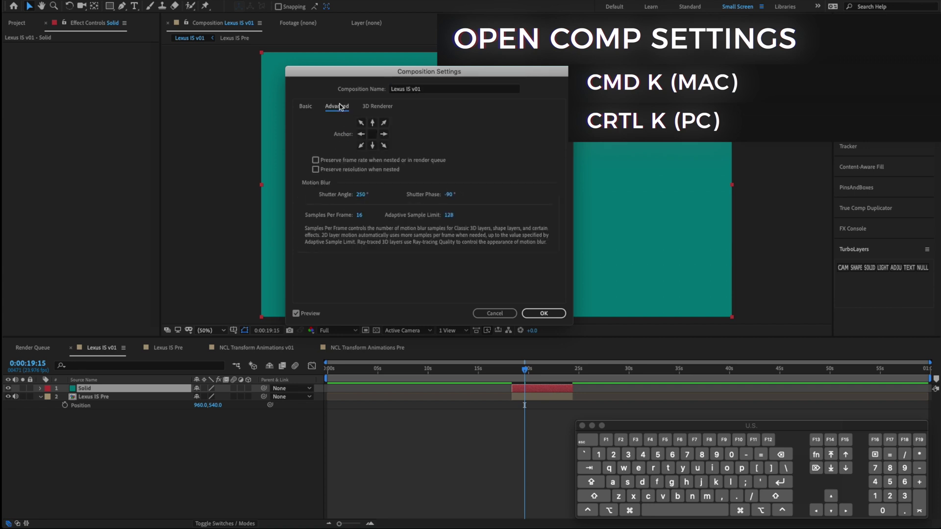
{"action": "left_click", "coordinate": [442, 94]}
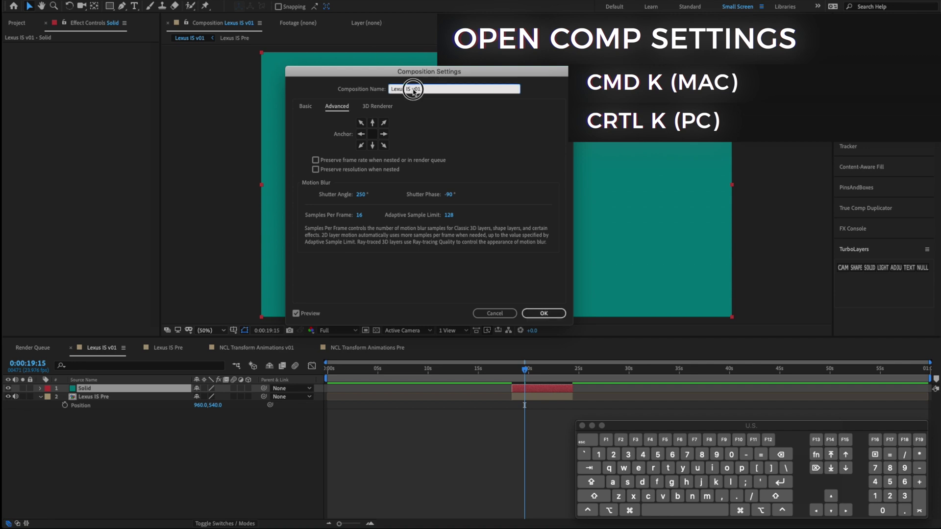
{"action": "left_click", "coordinate": [543, 313]}
Delete the Solid layer and open the Lexus IS Pre composition from its layer
{"action": "key", "text": "BackSpace"}
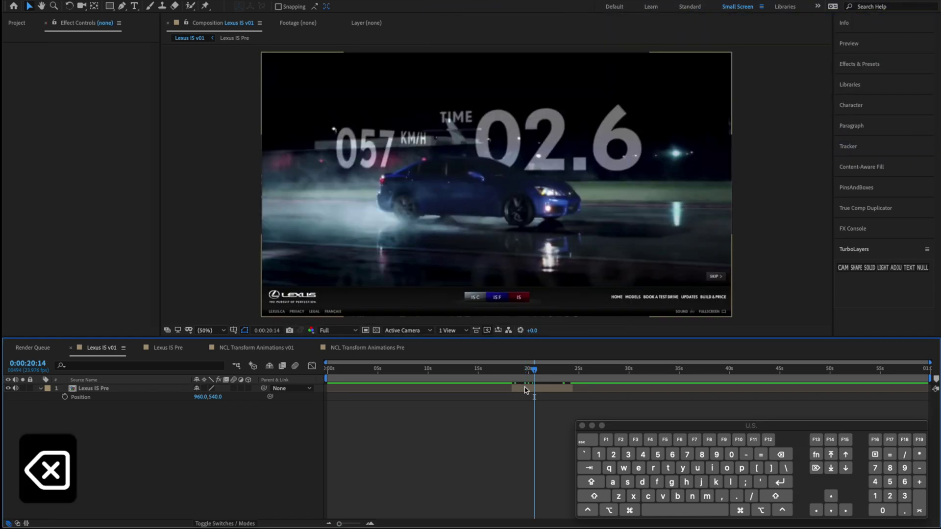
{"action": "double_click", "coordinate": [93, 389]}
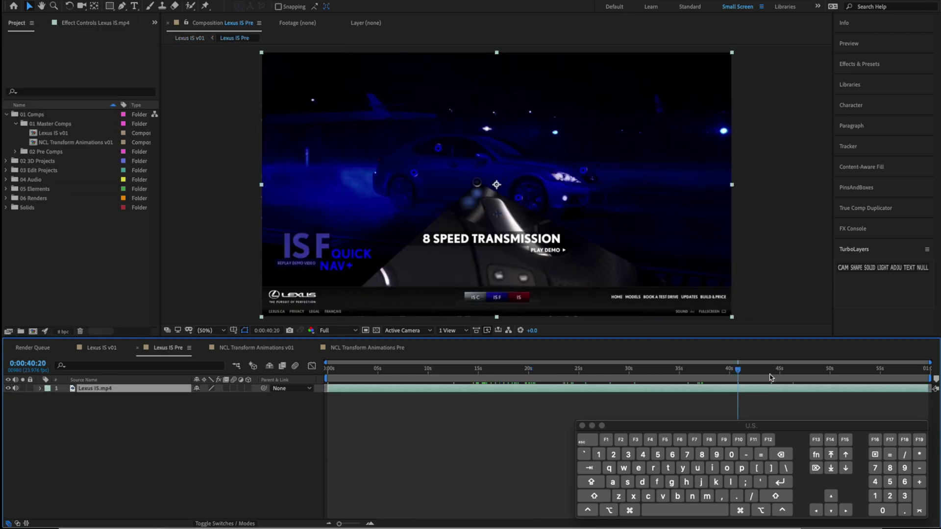
Move the current time to 0:00:43:09 in Lexus IS Pre and switch to the Lexus IS v01 timeline and back
{"action": "left_click_drag", "start_coordinate": [737, 368], "coordinate": [763, 370]}
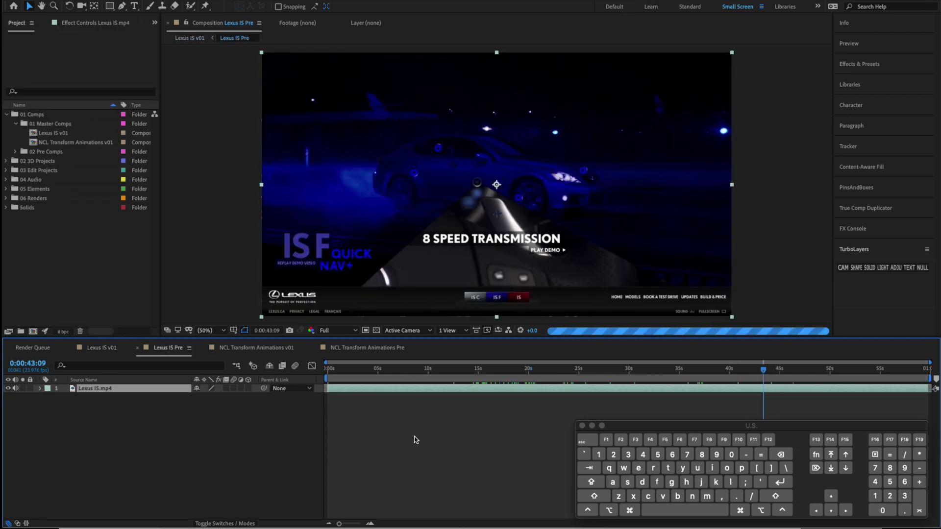
{"action": "left_click", "coordinate": [100, 348]}
{"action": "left_click", "coordinate": [167, 349]}
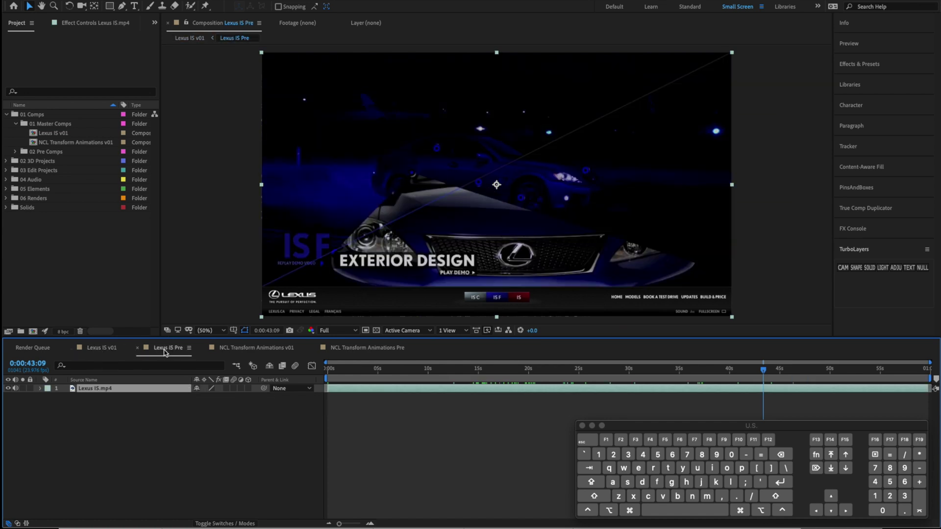
Reorder the open timelines so Lexus IS Pre comes after NCL Transform Animations Pre, and switch to Lexus IS v01
{"action": "left_click_drag", "start_coordinate": [164, 350], "coordinate": [485, 350]}
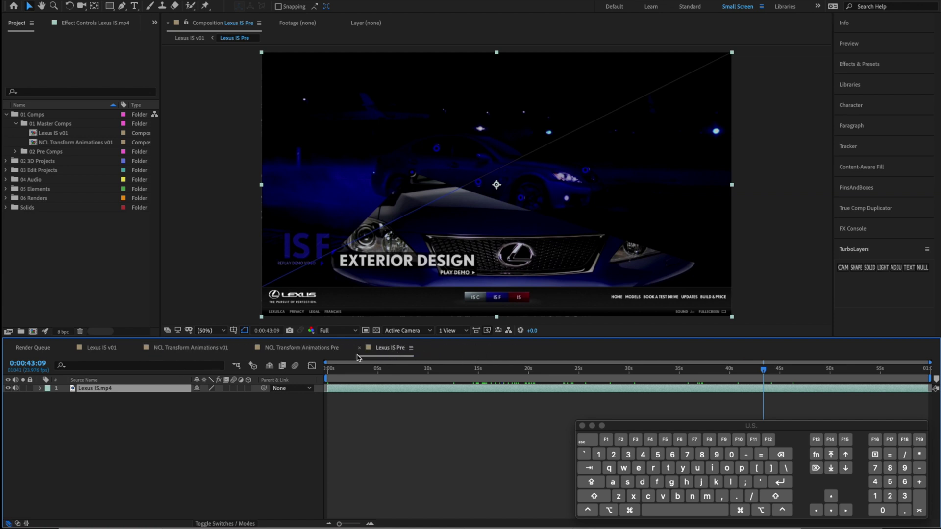
{"action": "left_click", "coordinate": [102, 349]}
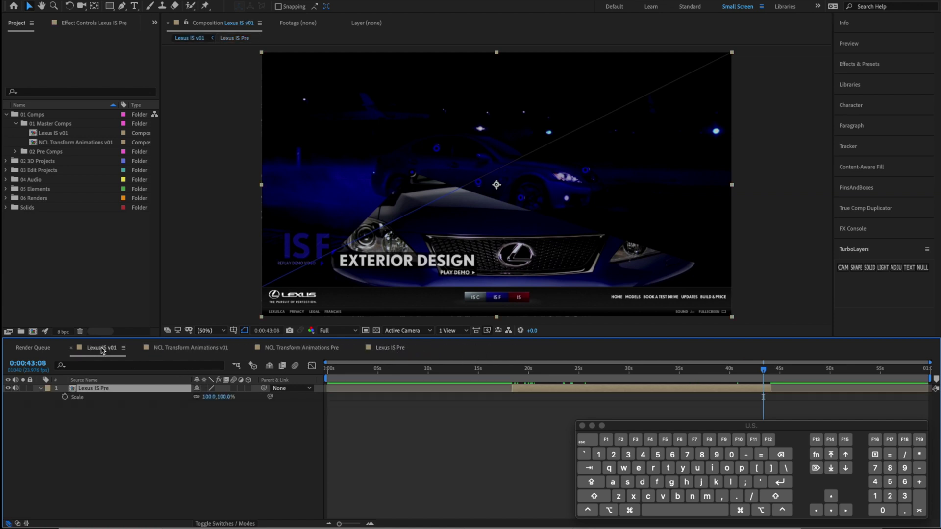
Open Lexus IS Pre from its layer in Lexus IS v01 and return to the previously active composition
{"action": "double_click", "coordinate": [724, 393]}
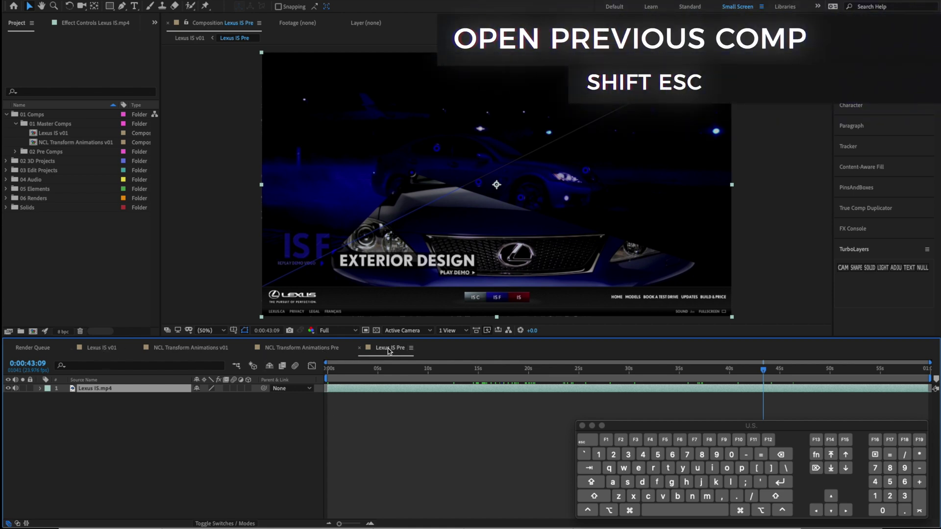
{"action": "key", "text": "shift+Escape"}
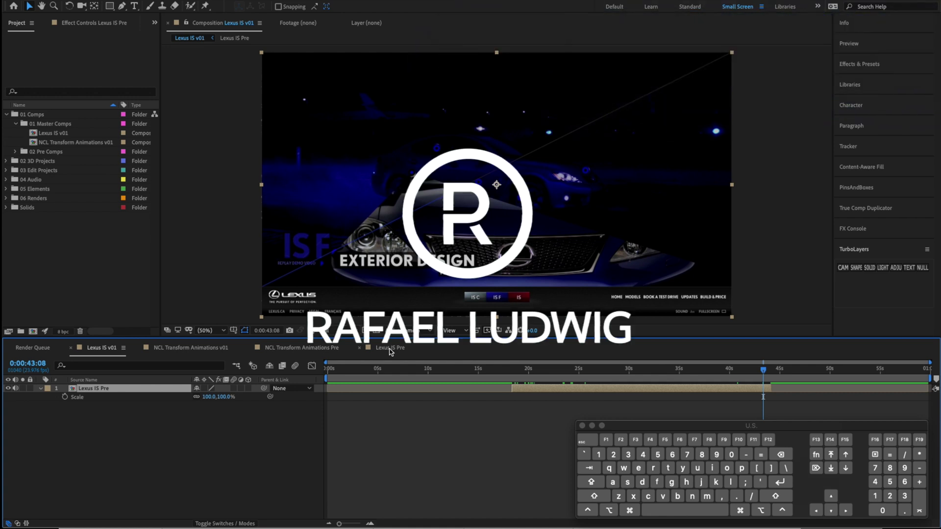
At 0:00:20:00, add Lexus IS v01 to the render queue, and queue Lexus IS v01 and NCL Transform Animations v01 together
{"action": "left_click", "coordinate": [484, 467]}
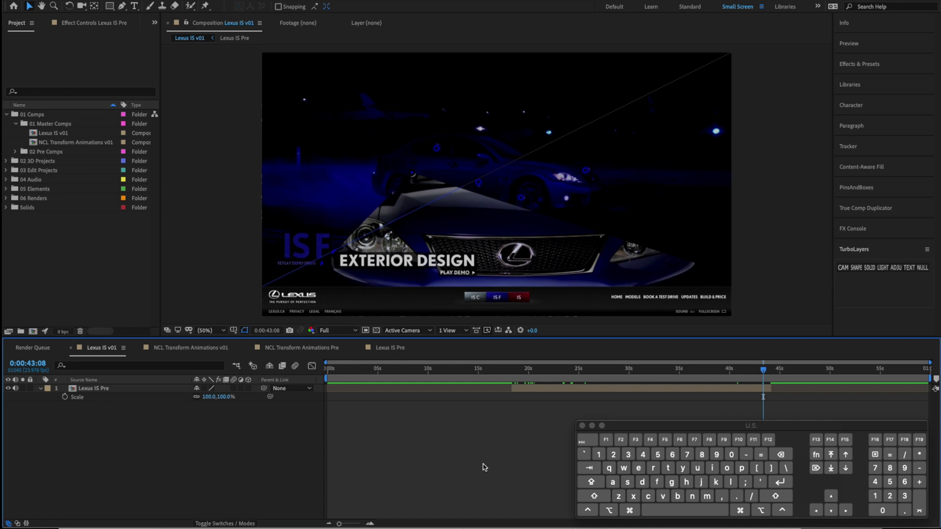
{"action": "left_click", "coordinate": [528, 369]}
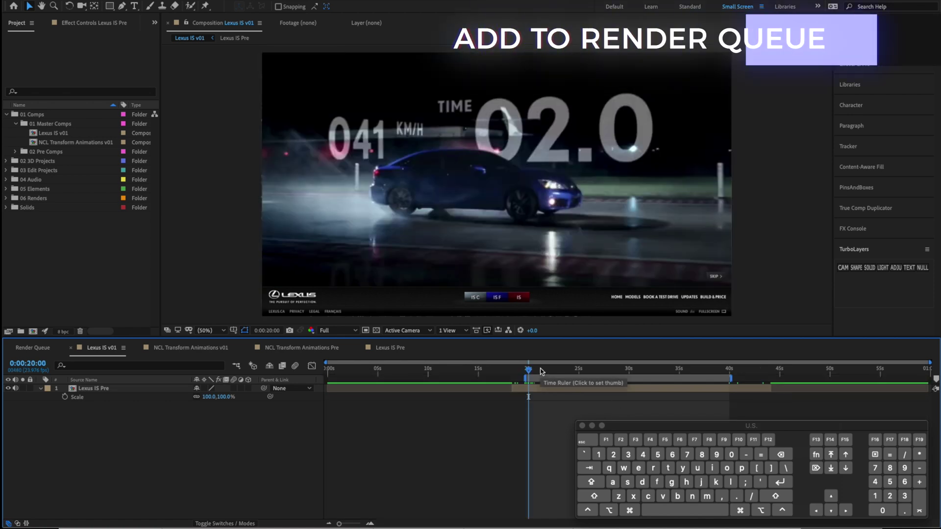
{"action": "key", "text": "ctrl+super+m"}
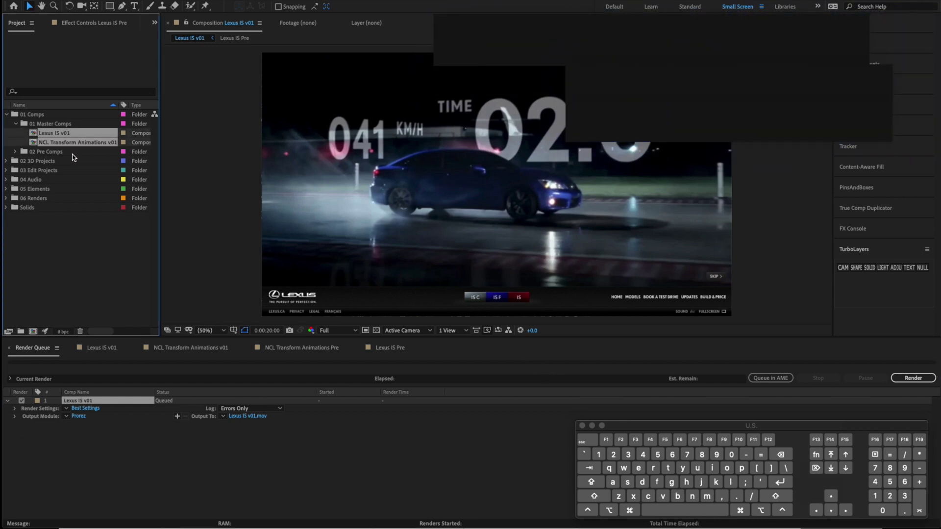
{"action": "key", "text": "ctrl+super+m"}
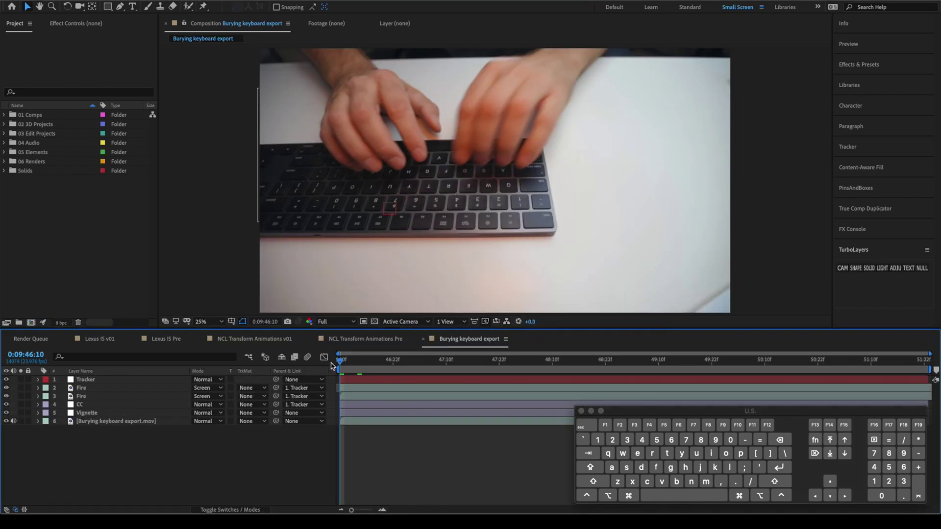
Open the Keyboard Shortcuts editor and look over the key layout and the Application command list
{"action": "key", "text": "alt+super+apostrophe"}
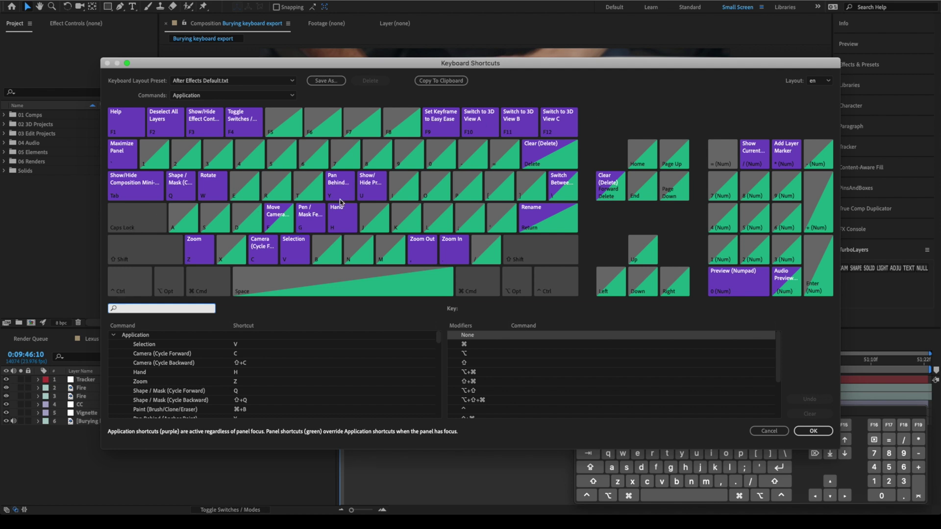
{"action": "scroll", "coordinate": [166, 355], "scroll_direction": "down", "scroll_amount": 5}
{"action": "scroll", "coordinate": [165, 355], "scroll_direction": "up", "scroll_amount": 5}
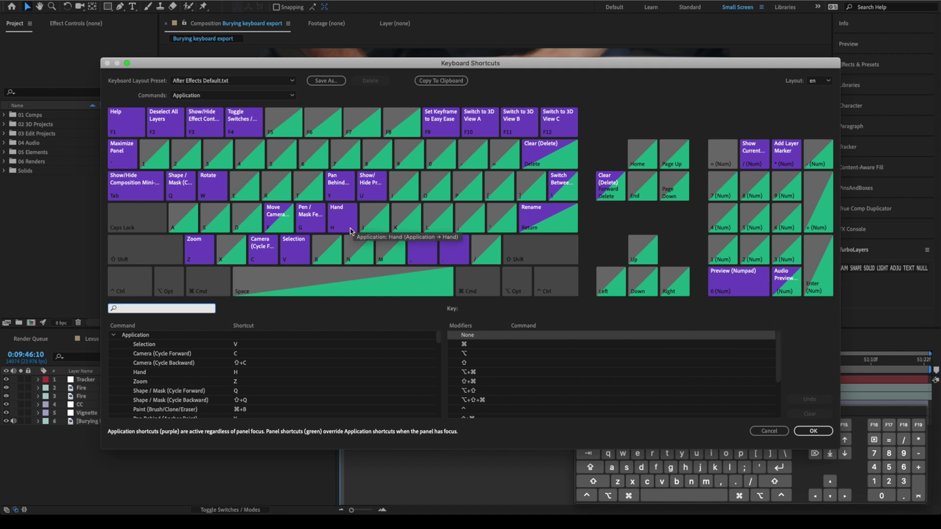
Switch to the browser and look through Adobe's "Keyboard shortcuts in After Effects" page, from the shortcut editor section to the Activate tools section
{"action": "left_click", "coordinate": [204, 528]}
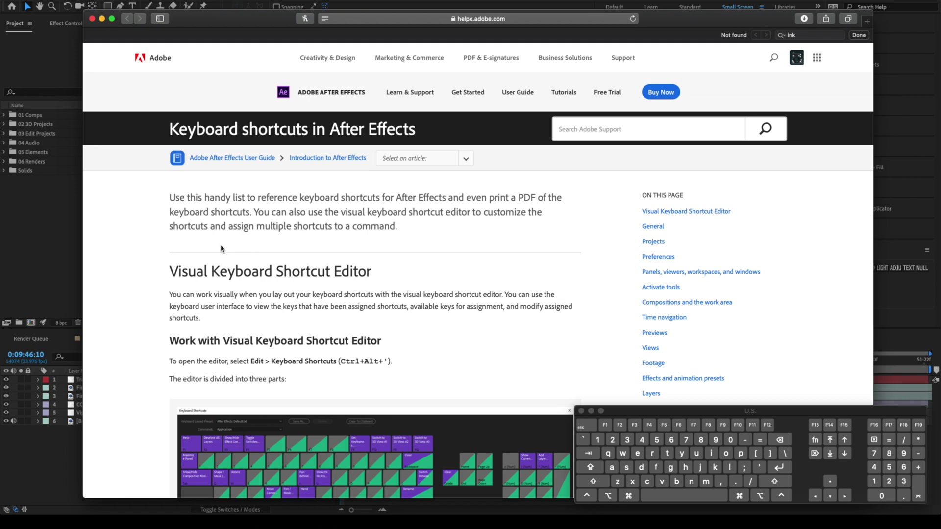
{"action": "scroll", "coordinate": [219, 250], "scroll_direction": "down", "scroll_amount": 15}
{"action": "scroll", "coordinate": [158, 263], "scroll_direction": "down", "scroll_amount": 12}
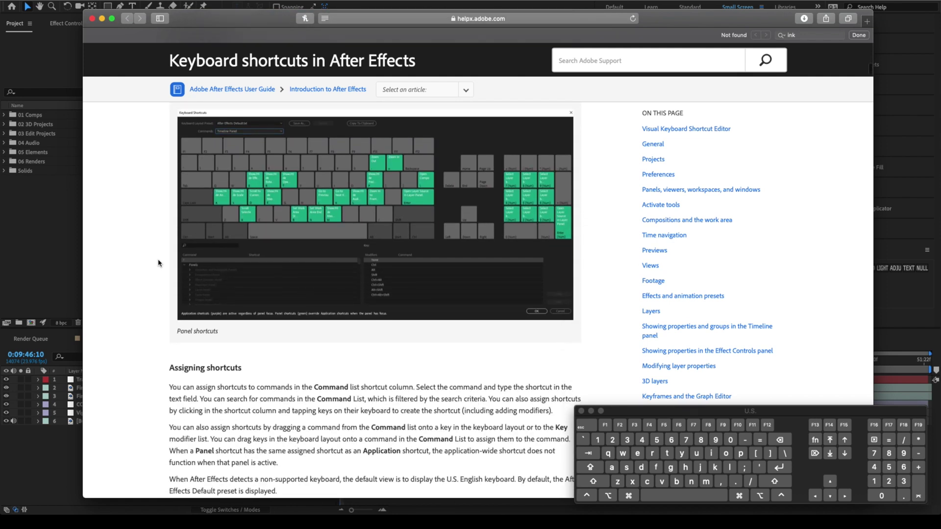
{"action": "scroll", "coordinate": [158, 263], "scroll_direction": "down", "scroll_amount": 12}
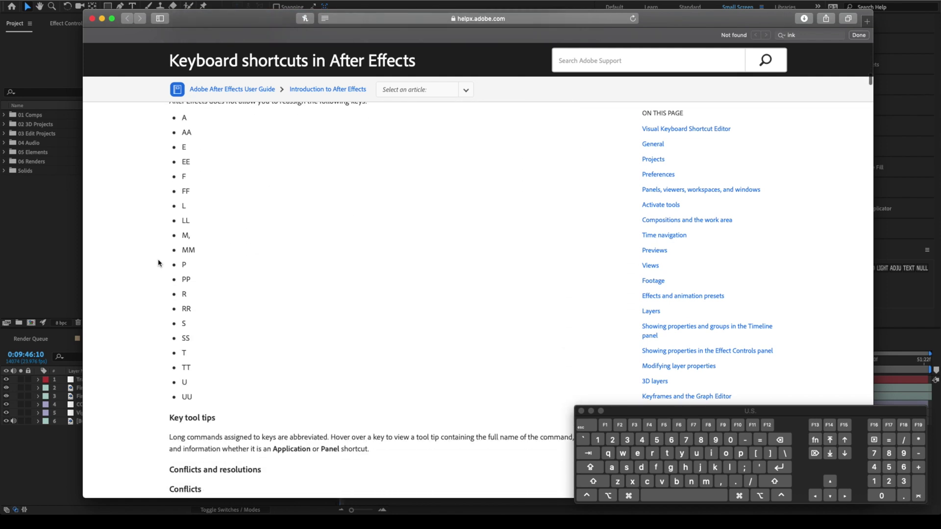
{"action": "scroll", "coordinate": [158, 263], "scroll_direction": "down", "scroll_amount": 10}
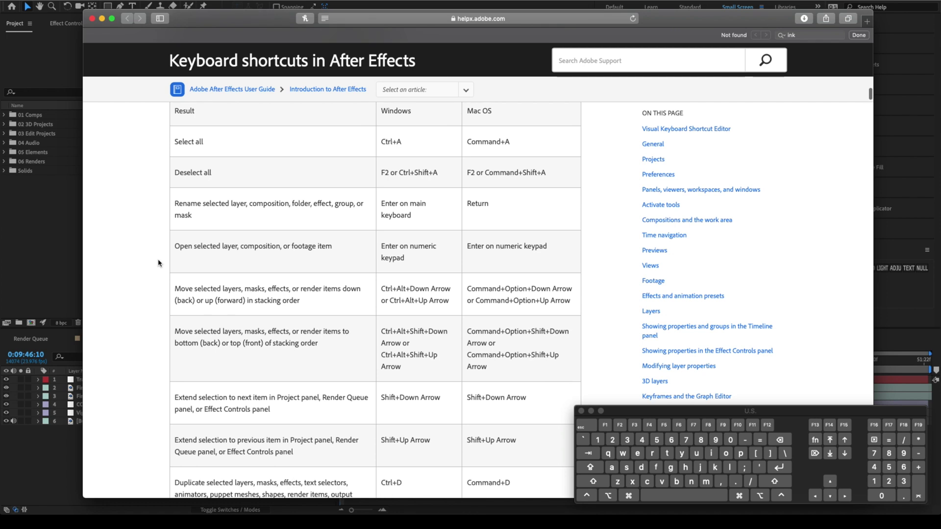
{"action": "scroll", "coordinate": [158, 263], "scroll_direction": "down", "scroll_amount": 10}
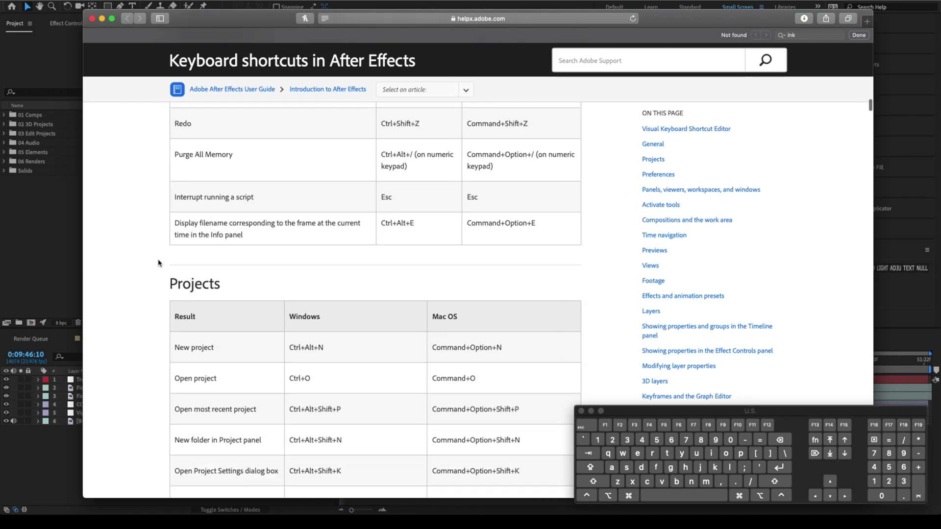
{"action": "scroll", "coordinate": [158, 263], "scroll_direction": "down", "scroll_amount": 10}
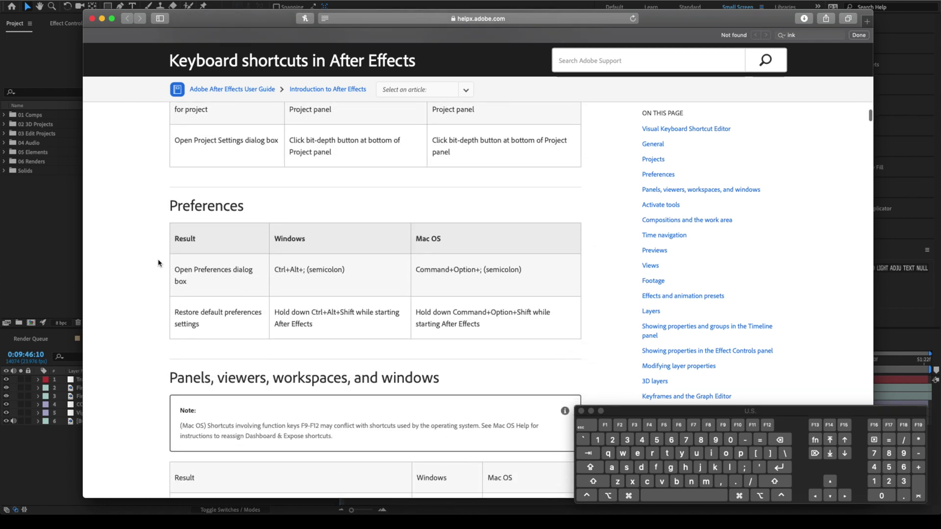
{"action": "scroll", "coordinate": [158, 264], "scroll_direction": "down", "scroll_amount": 10}
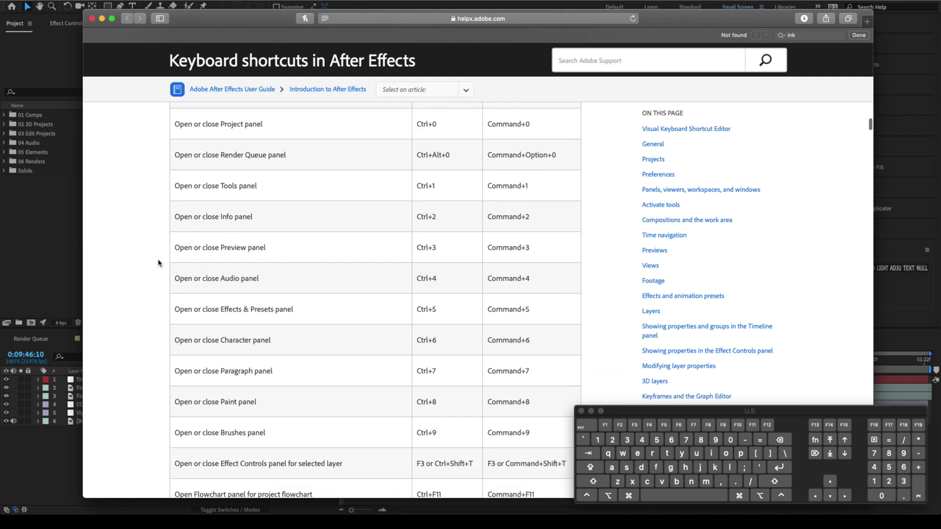
{"action": "scroll", "coordinate": [157, 264], "scroll_direction": "down", "scroll_amount": 5}
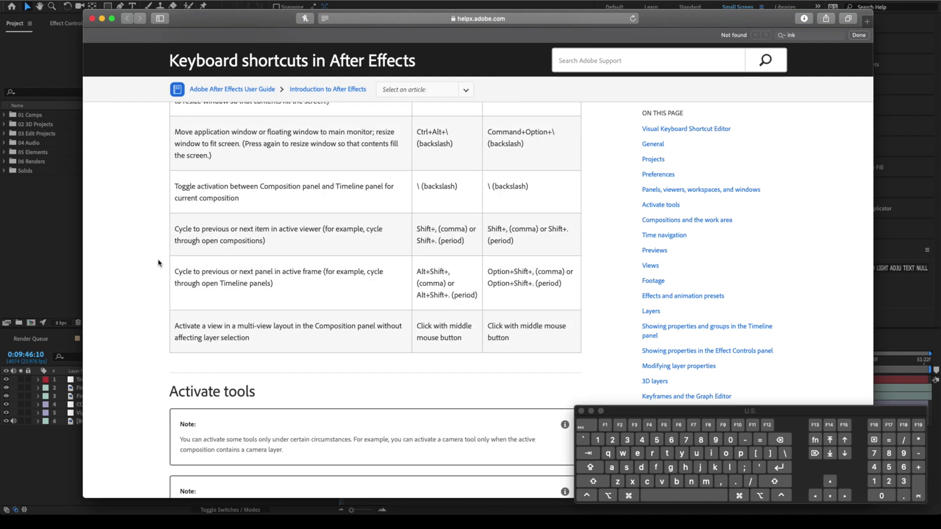
{"action": "scroll", "coordinate": [158, 263], "scroll_direction": "down", "scroll_amount": 5}
{"action": "scroll", "coordinate": [158, 263], "scroll_direction": "down", "scroll_amount": 7}
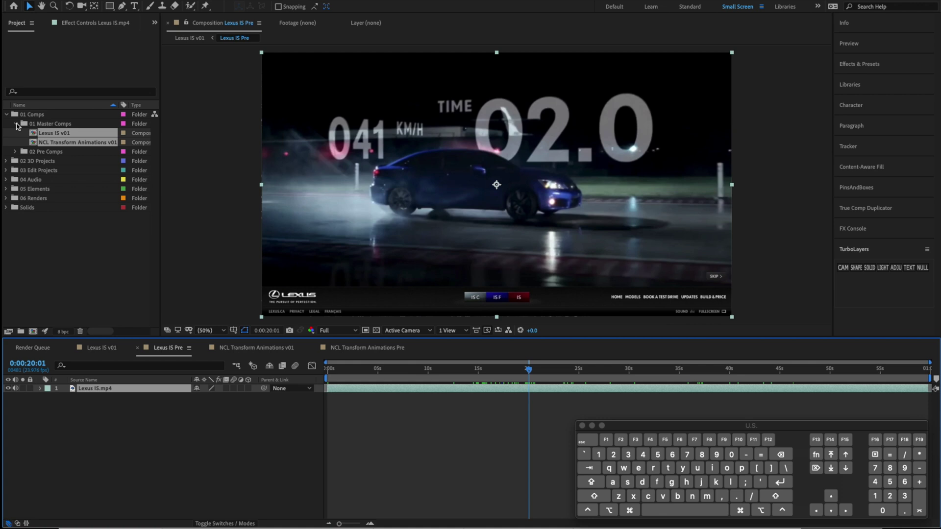
Examine the start-up template's folder structure, including the contents of 01 Master Comps, 02 Pre Comps and the Footage folder in 05 Elements
{"action": "left_click", "coordinate": [17, 124]}
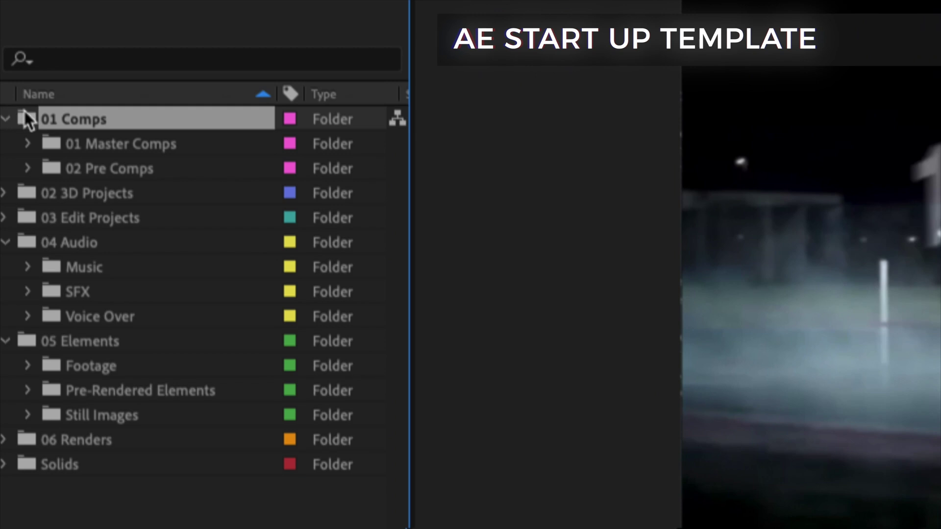
{"action": "left_click", "coordinate": [27, 167]}
{"action": "left_click", "coordinate": [27, 168]}
{"action": "left_click", "coordinate": [27, 366]}
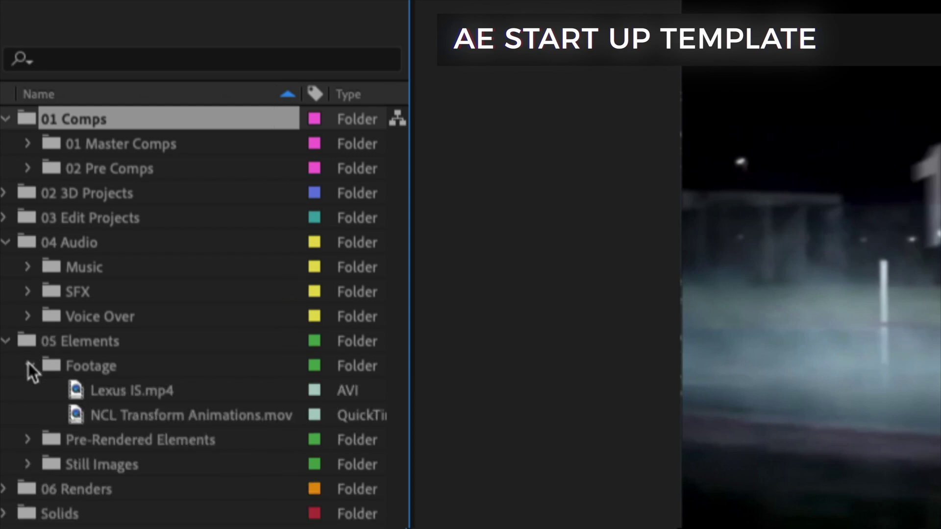
{"action": "left_click", "coordinate": [28, 365]}
{"action": "left_click", "coordinate": [28, 143]}
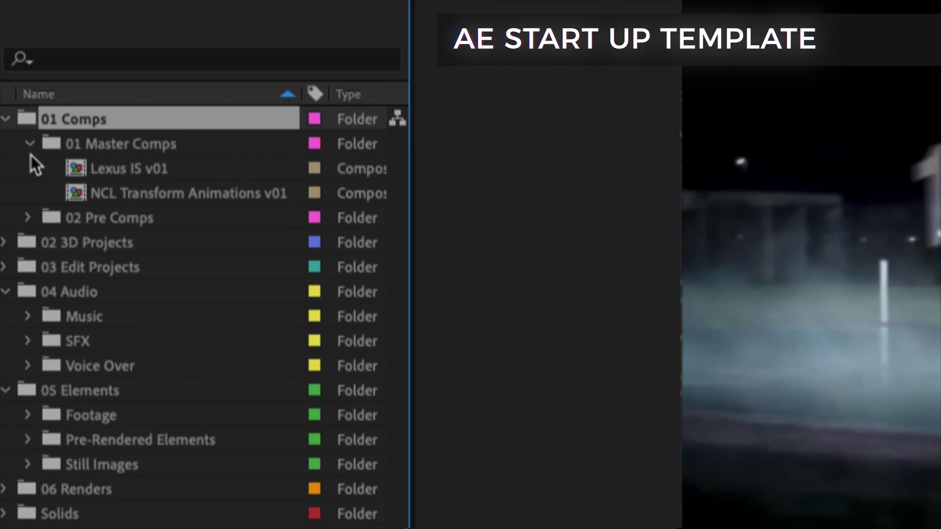
Check the 02 Pre Comps folder inside 01 Comps, and collapse the 01 Master Comps folder
{"action": "left_click", "coordinate": [28, 219]}
{"action": "left_click", "coordinate": [28, 218]}
{"action": "left_click", "coordinate": [28, 143]}
{"action": "left_click", "coordinate": [5, 119]}
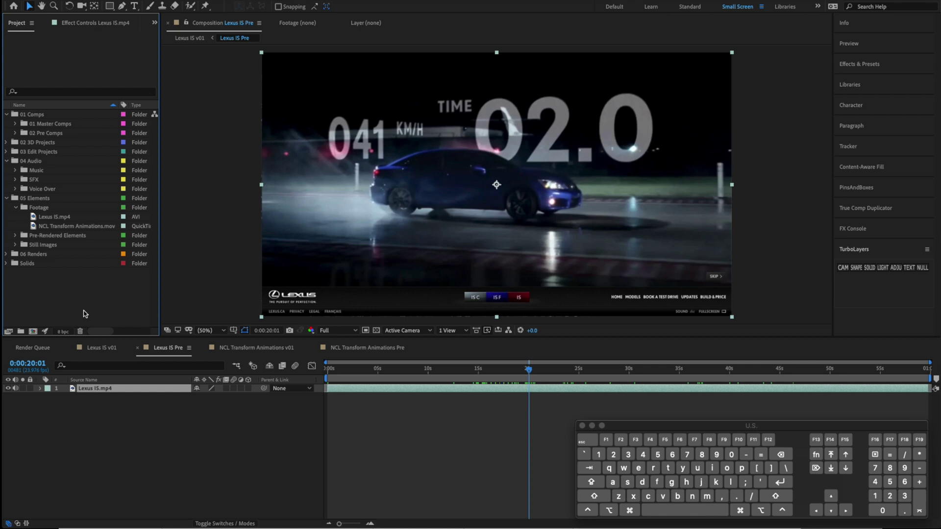
Review the New Project preferences for loading AE_Startup_Template.aep, cancel without changing them, and collapse the Footage folder in 05 Elements
{"action": "key", "text": "alt+super+semicolon"}
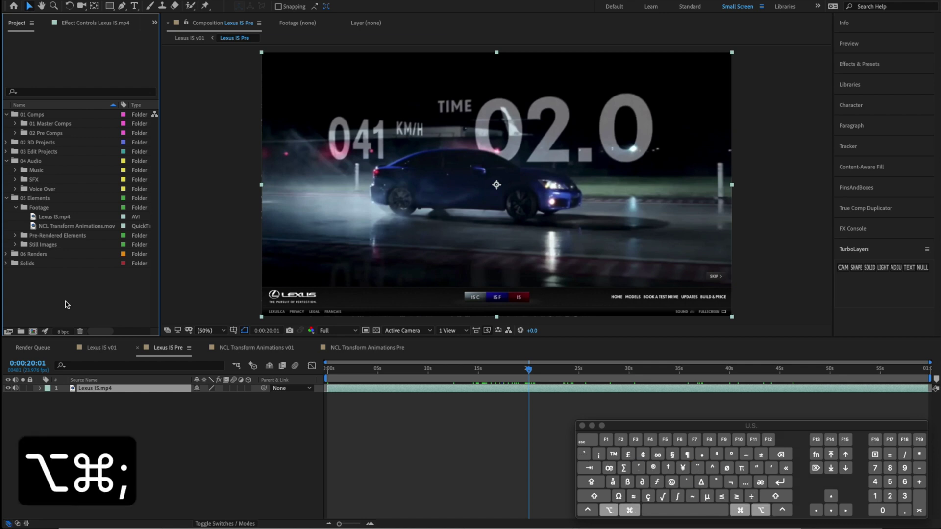
{"action": "left_click", "coordinate": [310, 231]}
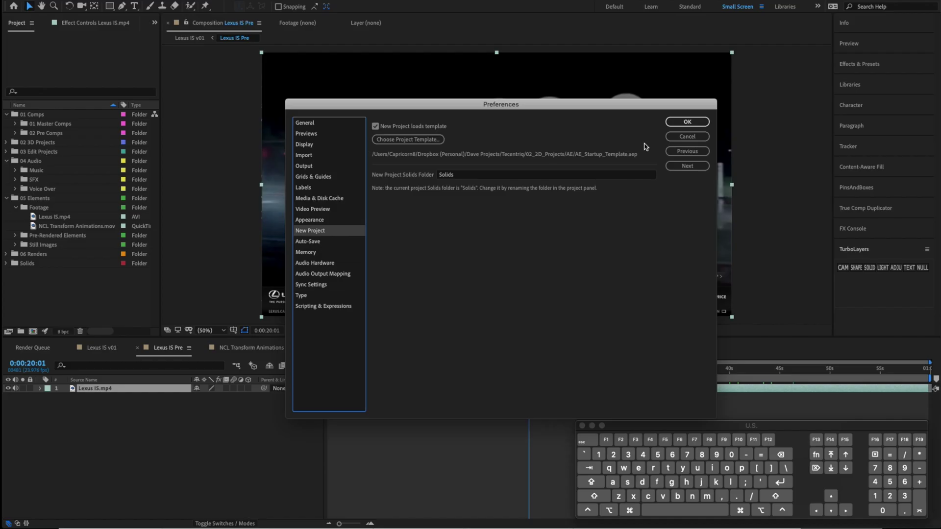
{"action": "left_click", "coordinate": [682, 138]}
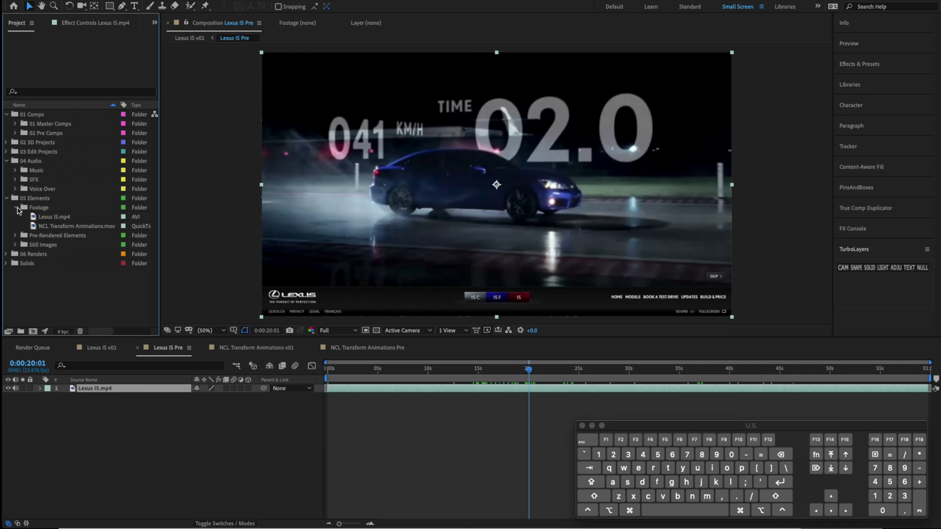
{"action": "left_click", "coordinate": [16, 208]}
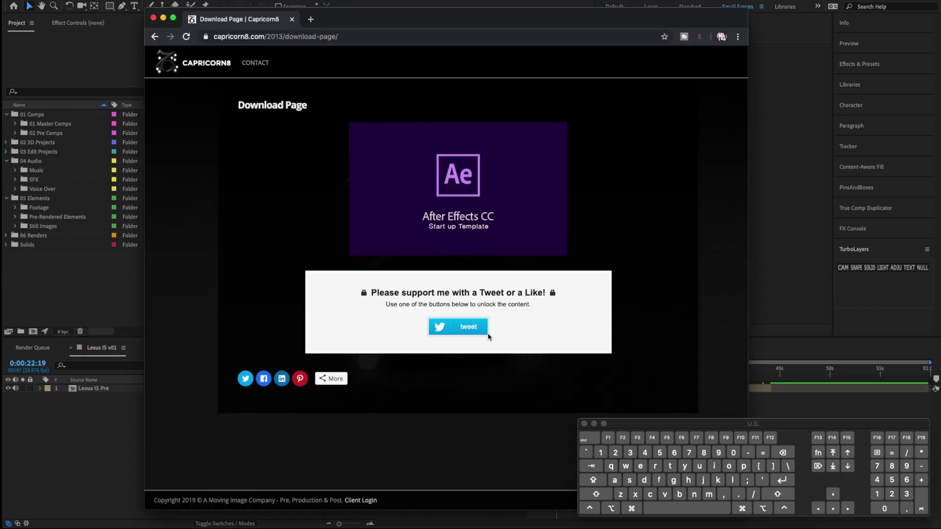
On the Capricorn8 Download Page in the browser, open the tweet window and close it to unlock the After Effects Startup Template link
{"action": "left_click", "coordinate": [488, 336]}
{"action": "left_click_drag", "start_coordinate": [547, 205], "coordinate": [621, 171]}
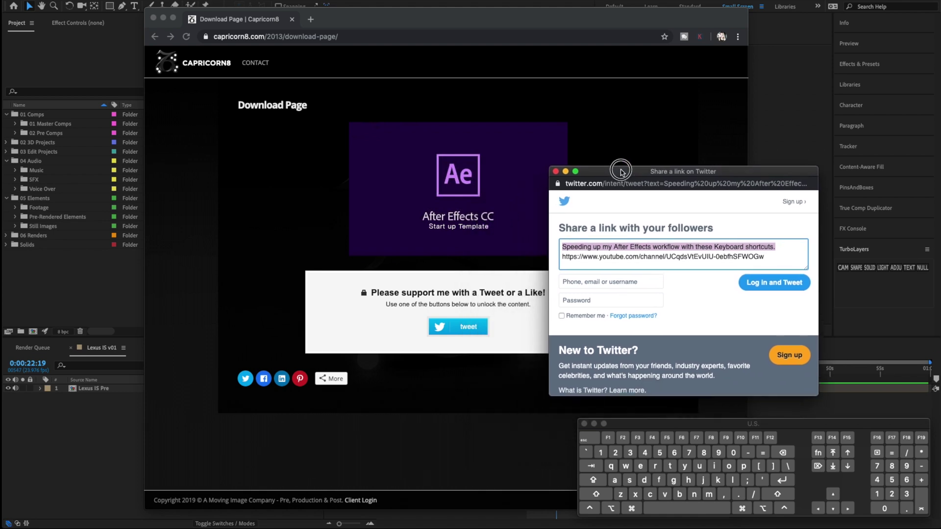
{"action": "left_click", "coordinate": [556, 172]}
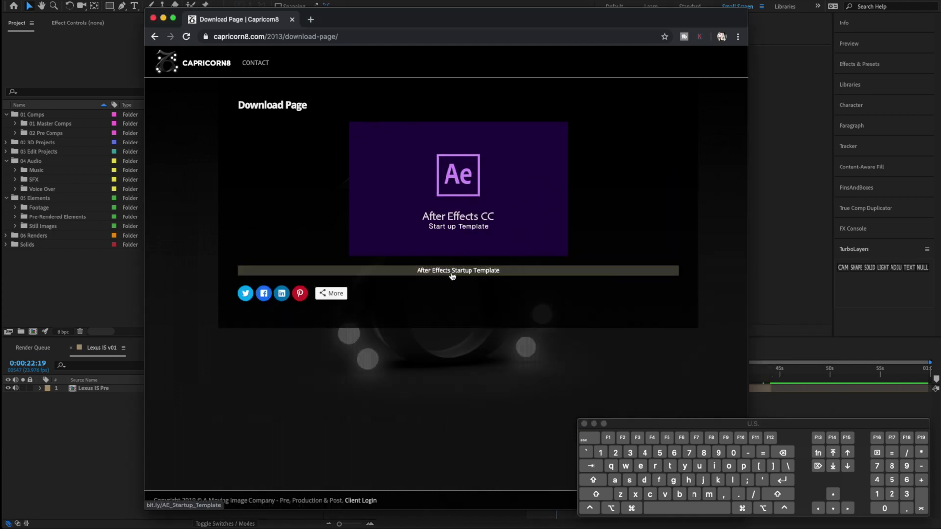